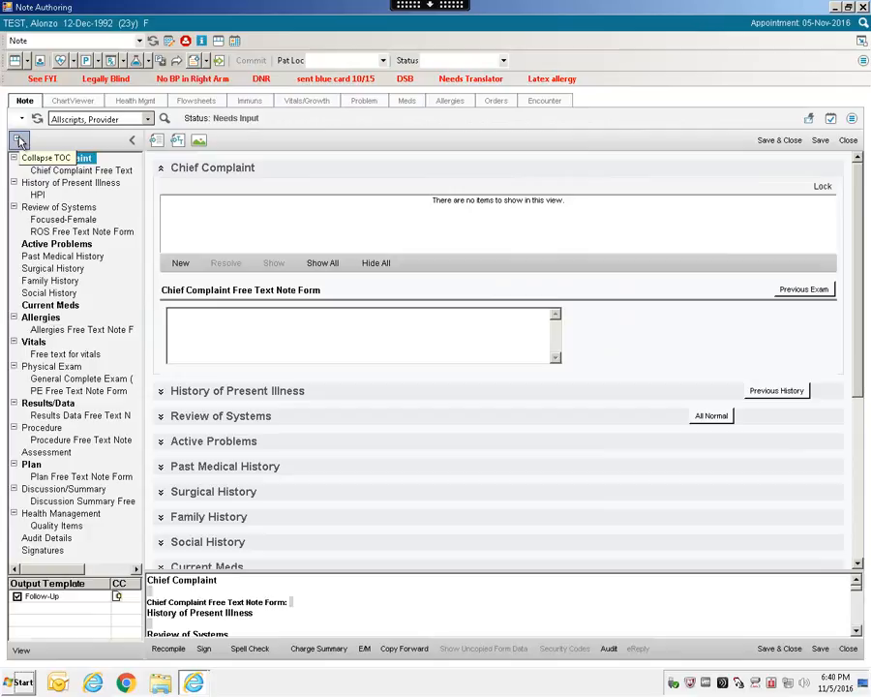
Collapse the note's table of contents and open the Quality Items form under Health Management.
left_click(19, 141)
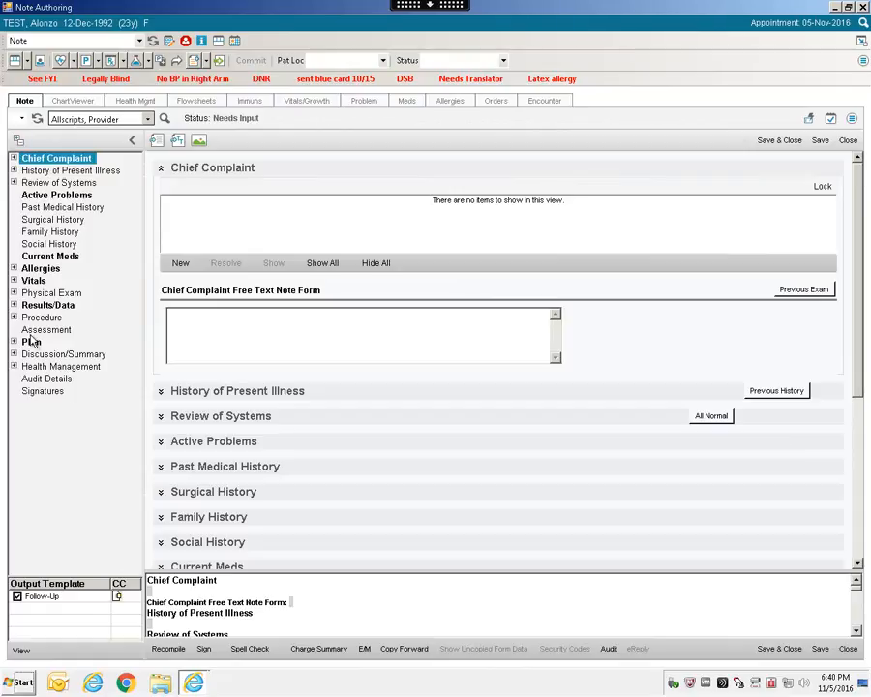
left_click(14, 172)
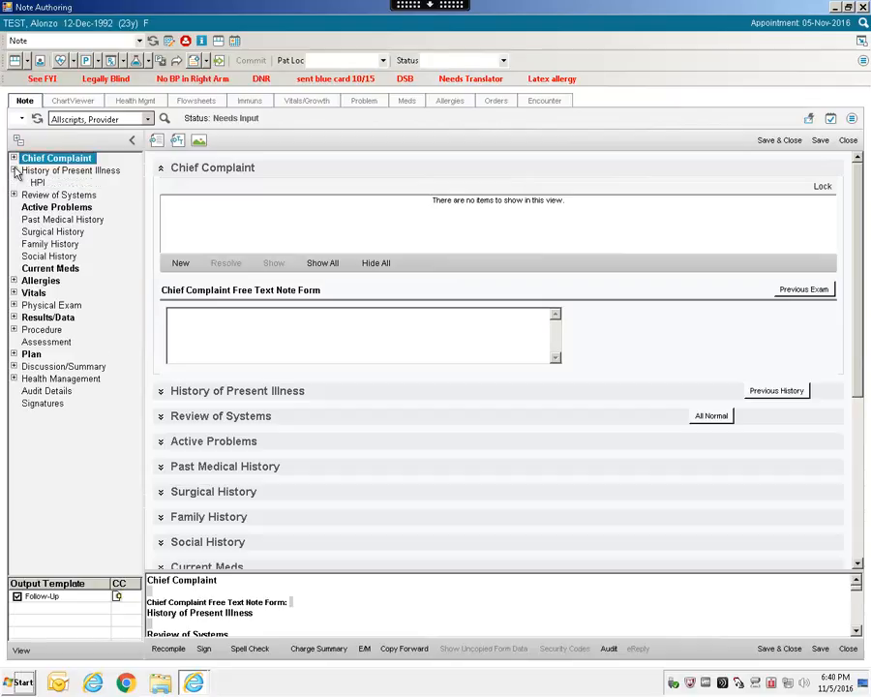
left_click(14, 171)
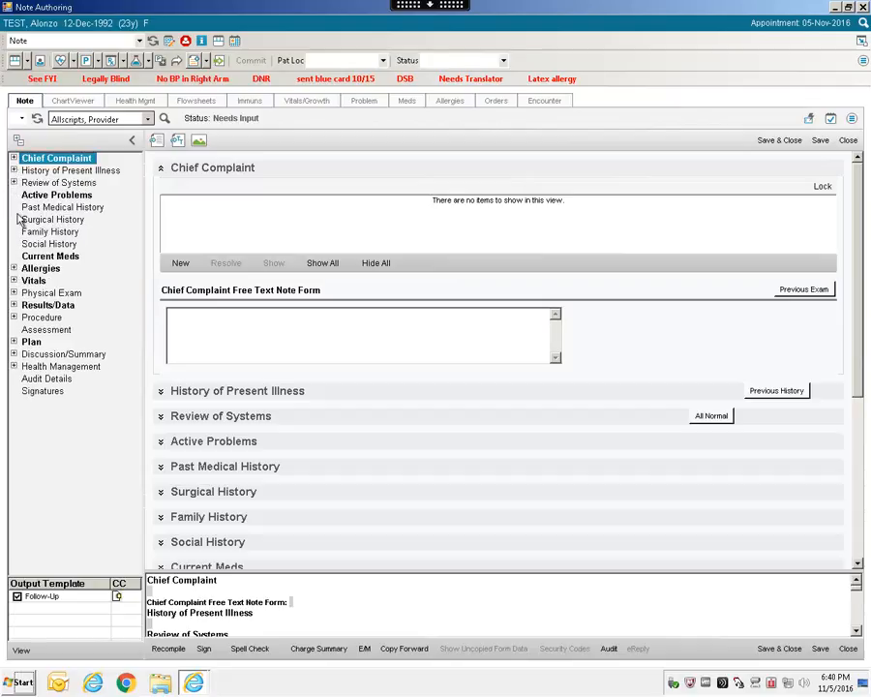
left_click(13, 305)
left_click(13, 305)
left_click(13, 367)
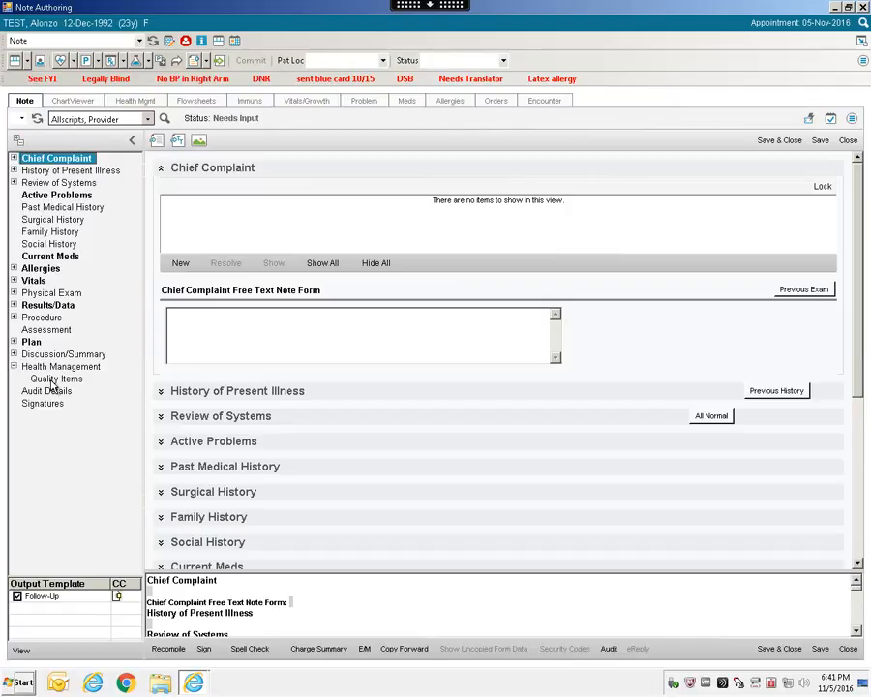
left_click(53, 384)
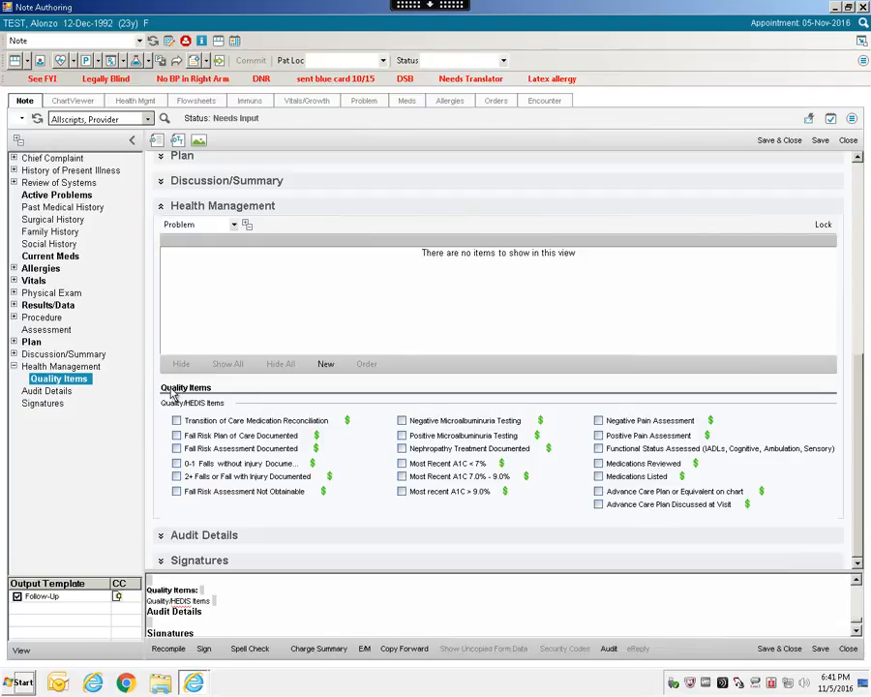
Mark Atrial flutter as assessed in the Assessment section, saving the encounter summary and cancelling the patient education printout.
left_click(29, 329)
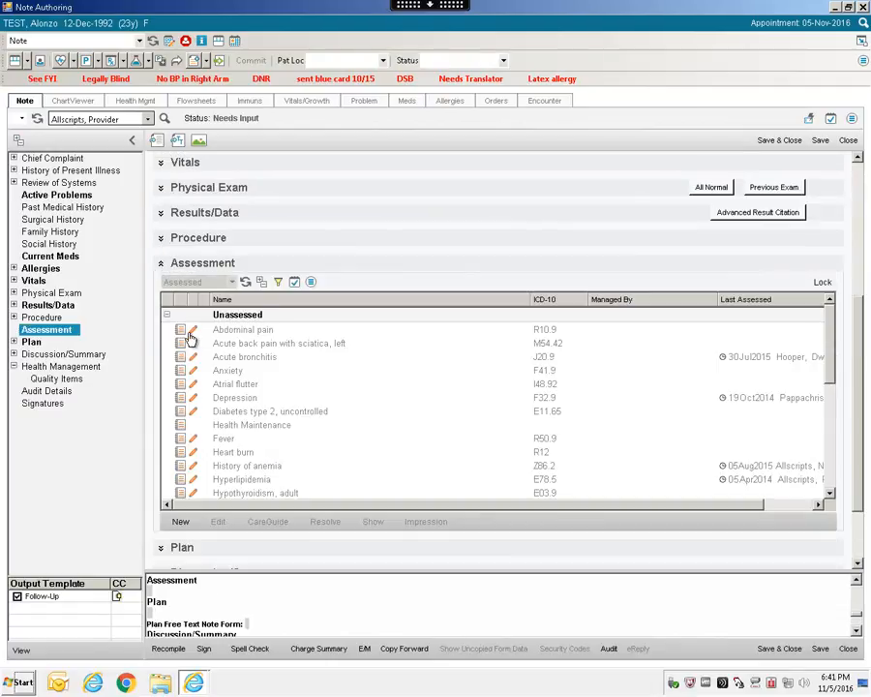
left_click(187, 384)
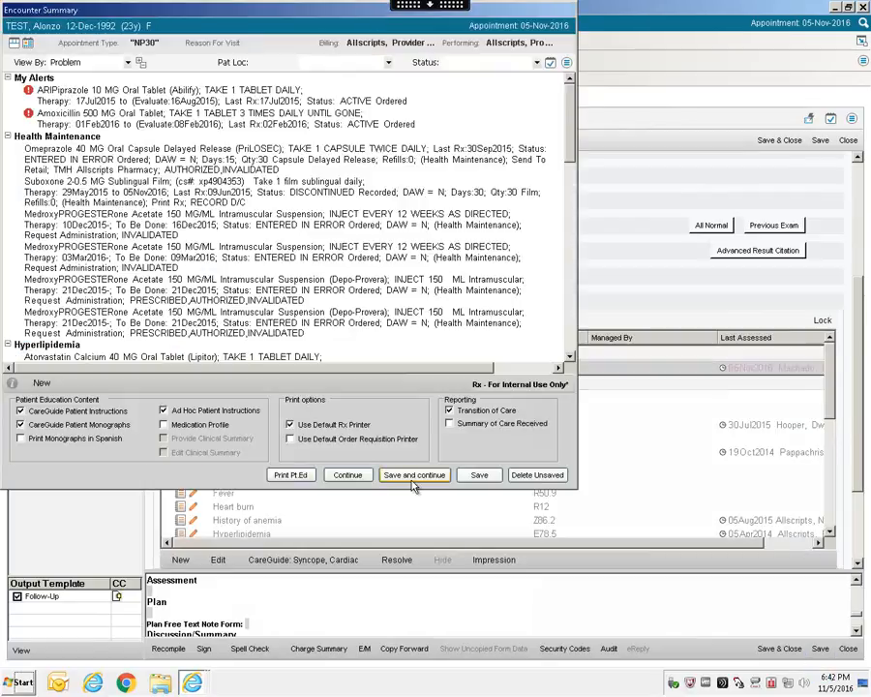
left_click(410, 476)
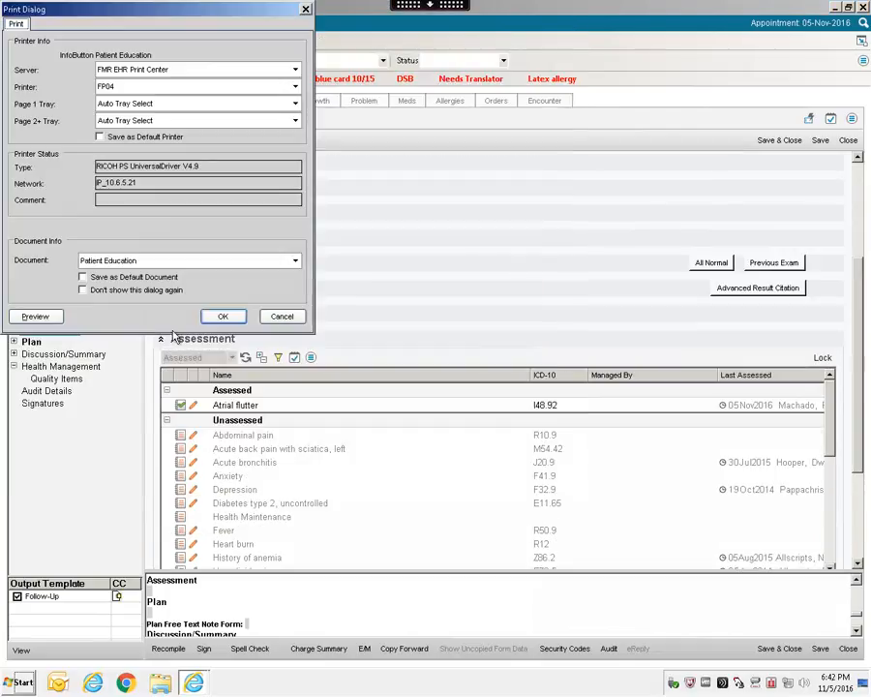
left_click(278, 317)
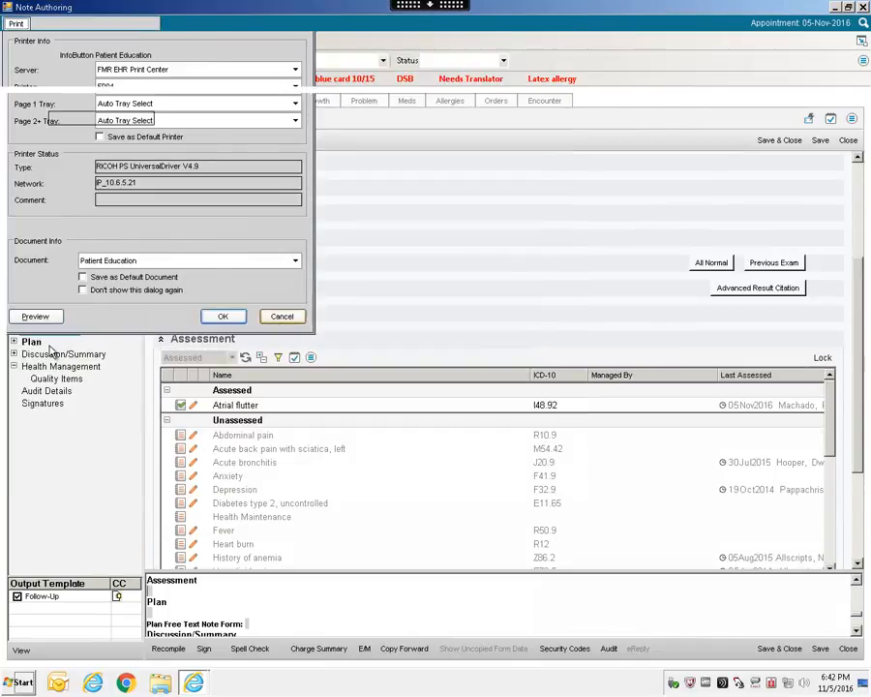
In Quality Items, select Fall Risk Plan of Care Documented and Most Recent A1C < 7%, and save the note.
left_click(55, 379)
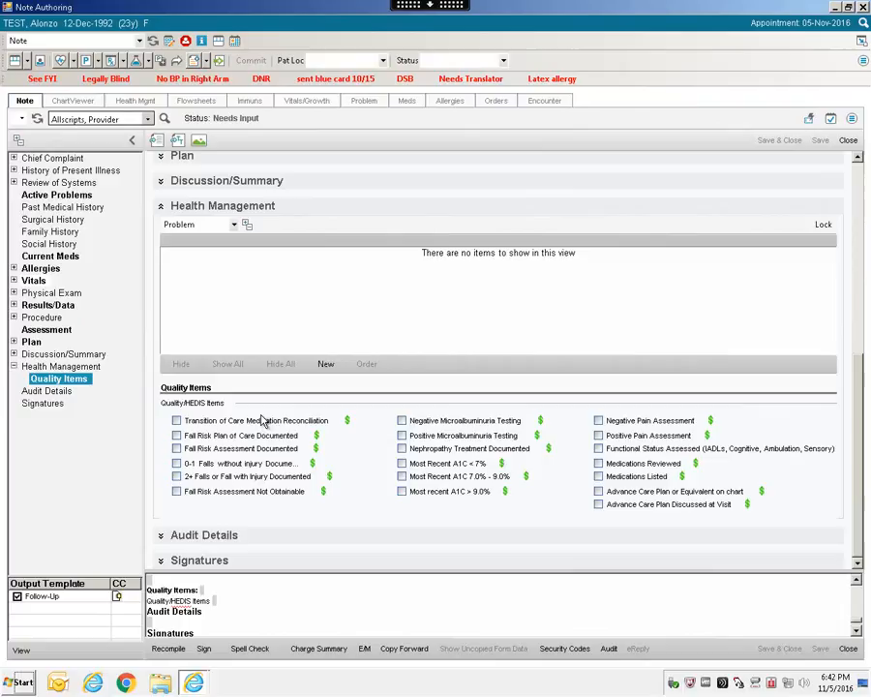
left_click(177, 436)
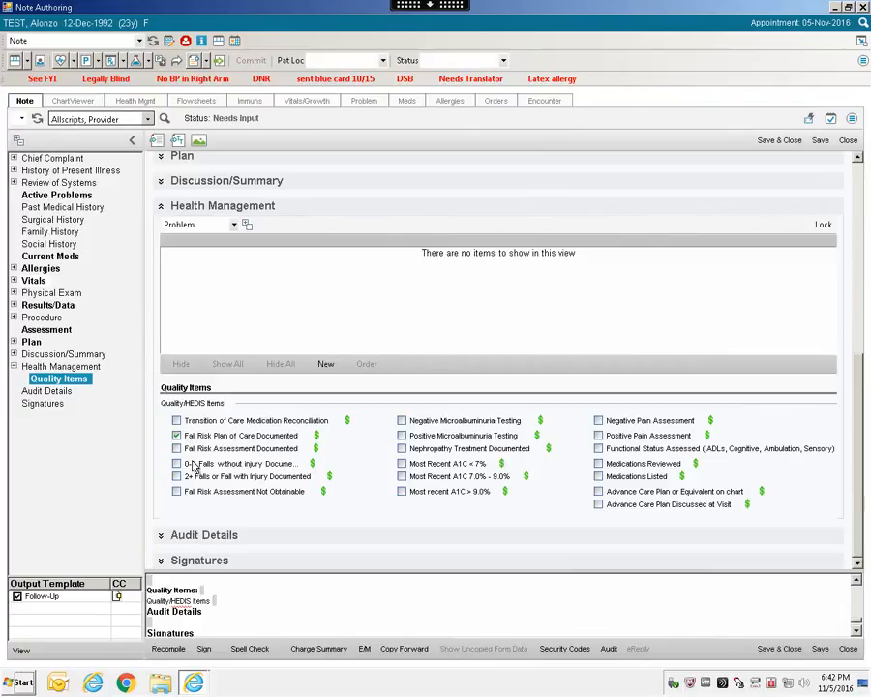
left_click(404, 465)
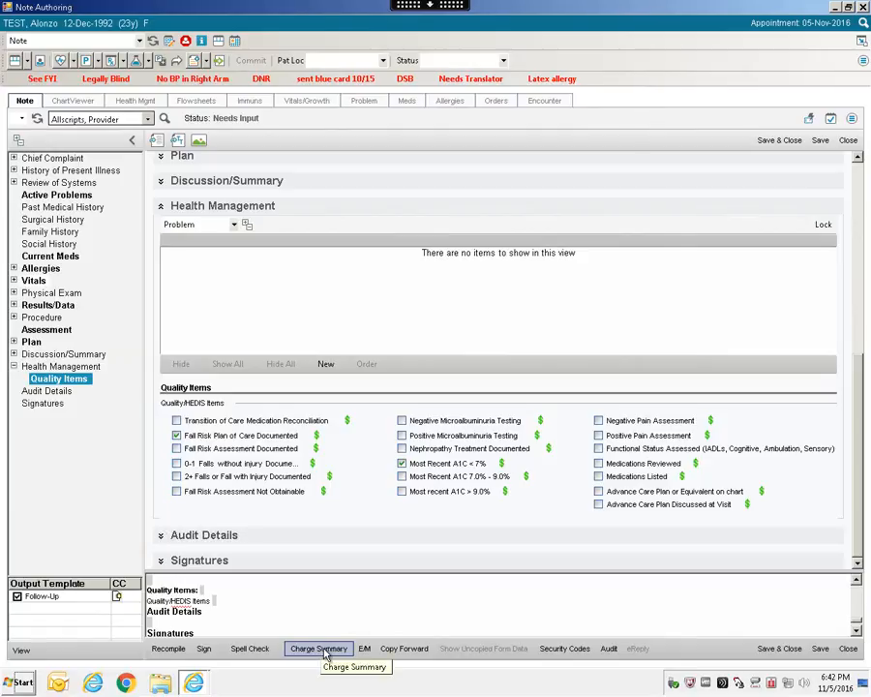
left_click(820, 649)
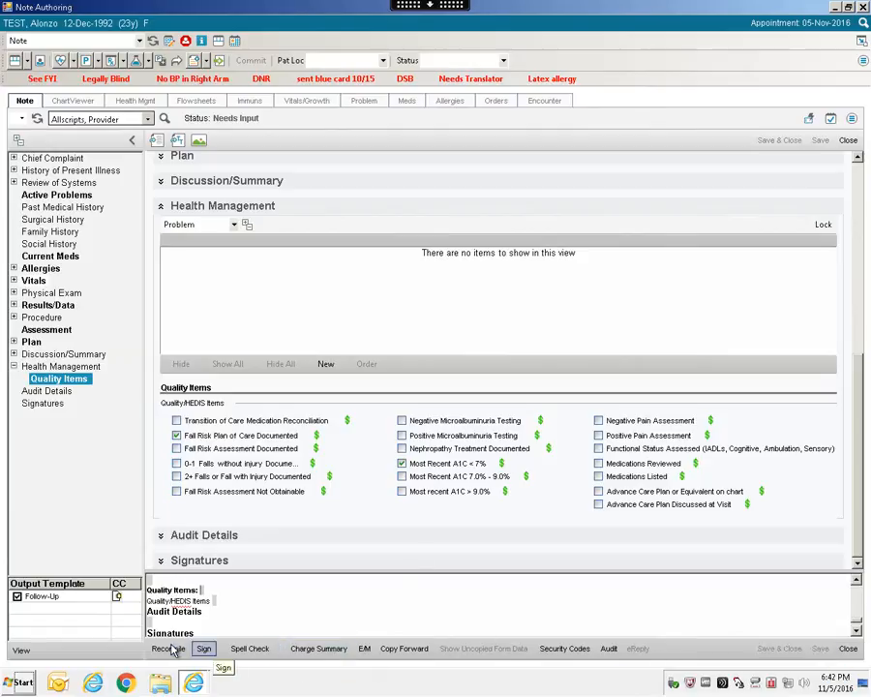
Review the quality item codes in the charge summary, and save and close it.
left_click(338, 651)
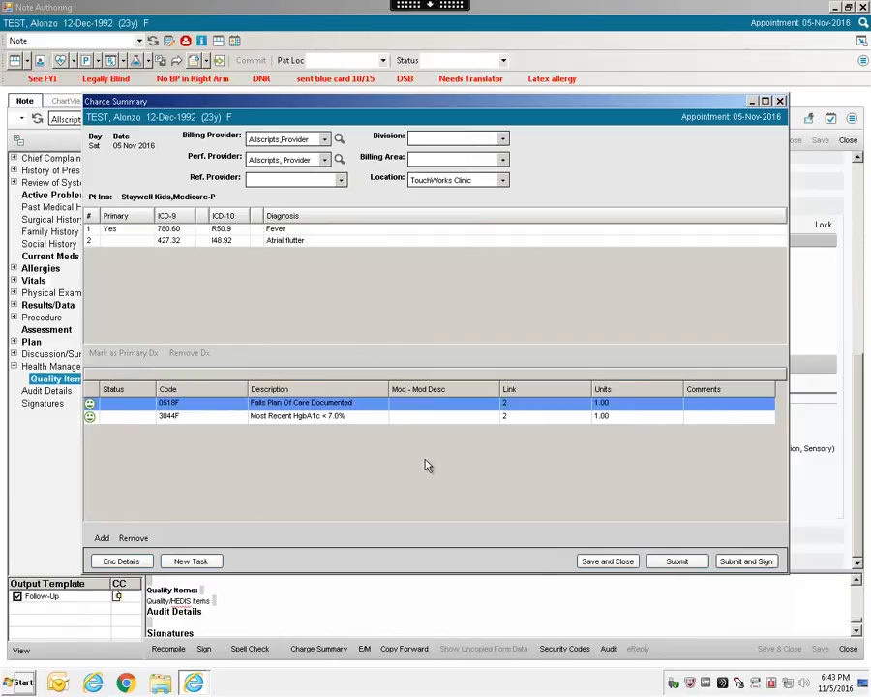
left_click(611, 562)
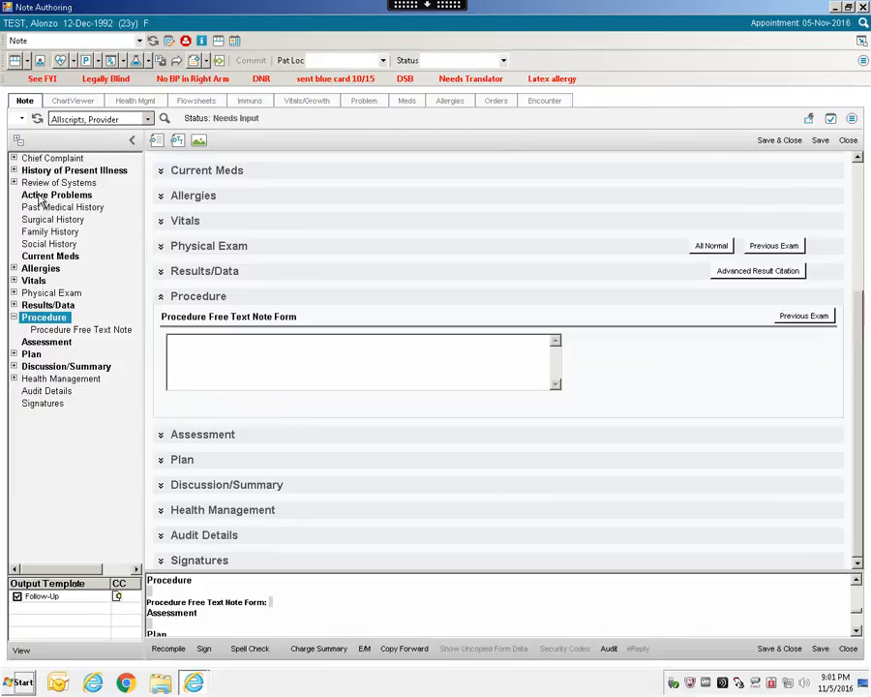
Start adding a form at the bottom of the Procedure section and search the available forms for "knee".
left_click(14, 171)
left_click(14, 171)
right_click(36, 320)
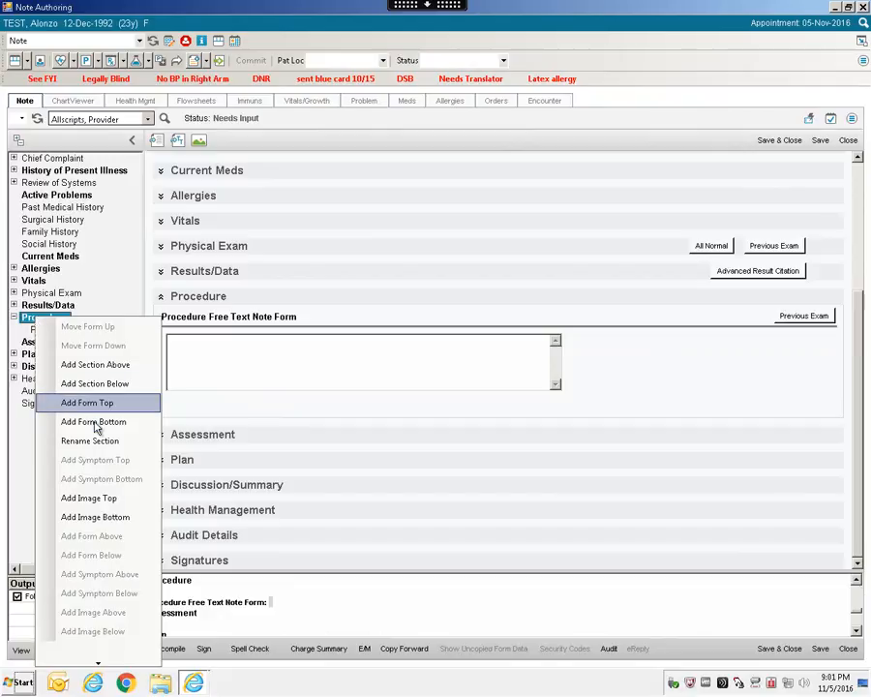
left_click(15, 318)
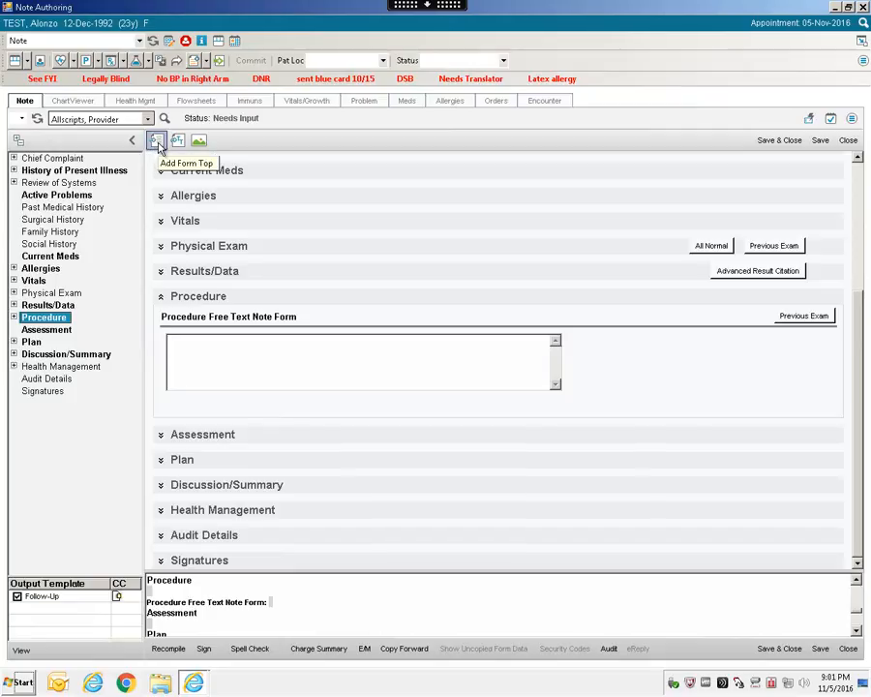
right_click(36, 325)
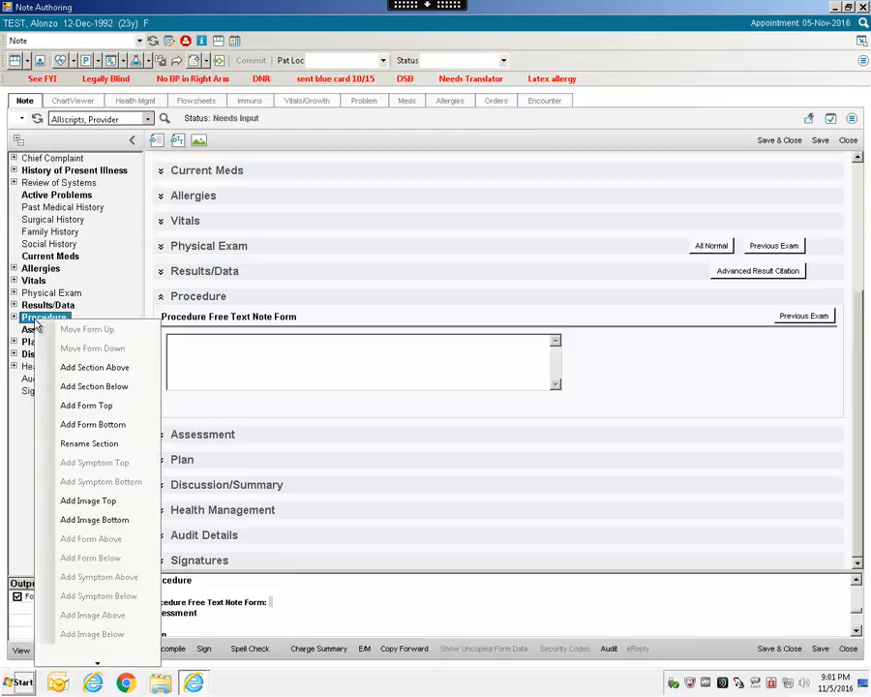
left_click(93, 425)
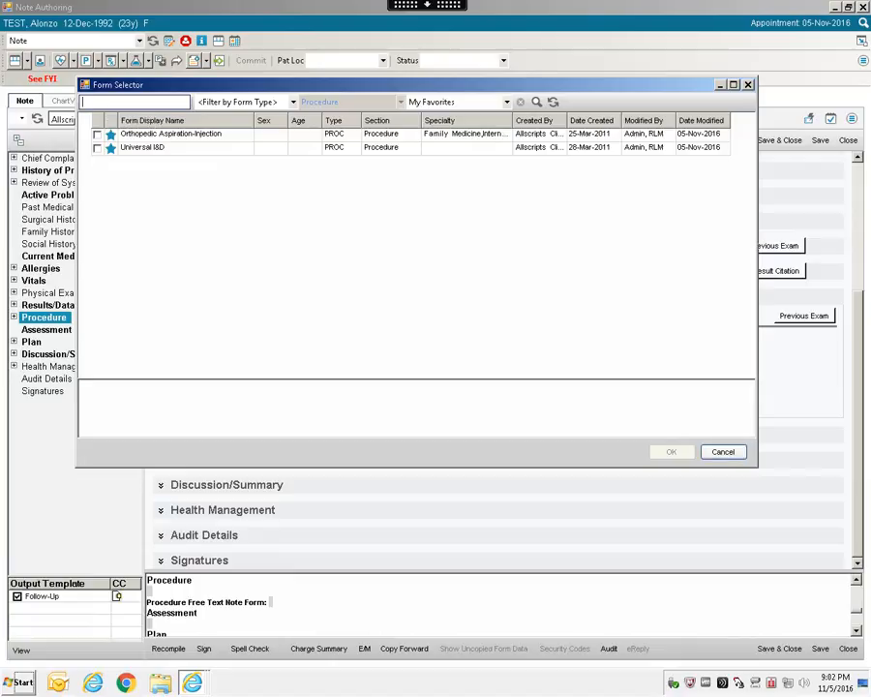
type("knee")
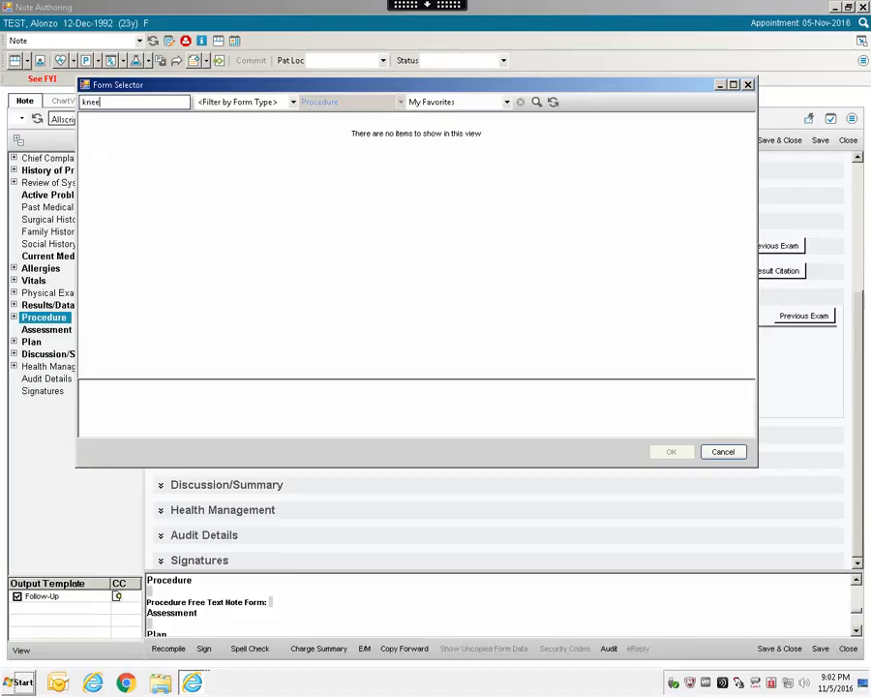
key("Return")
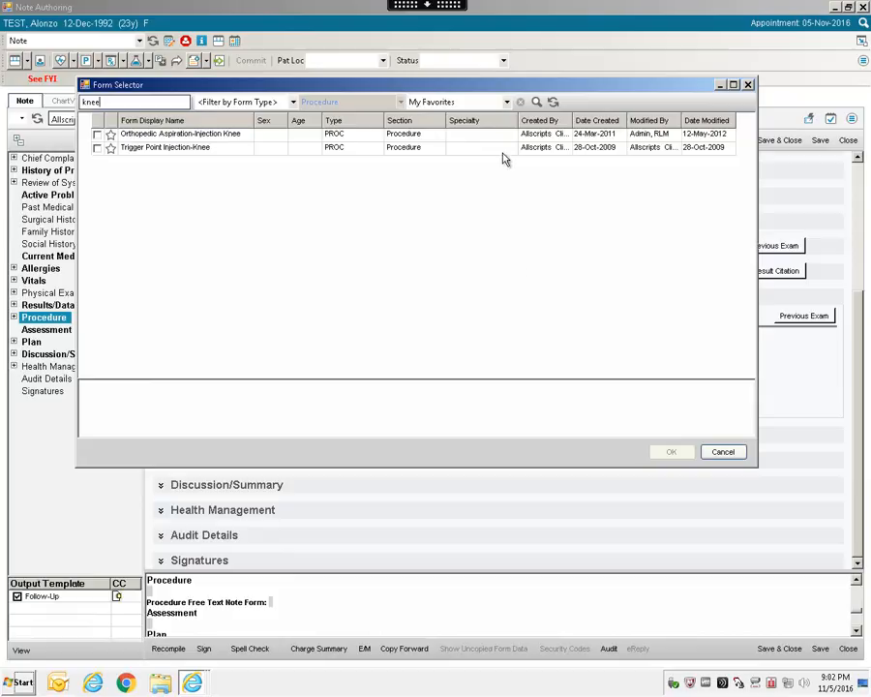
Clear the form search, list My Favorites and add the Orthopedic Aspiration-Injection form to the Procedure section.
left_click(521, 102)
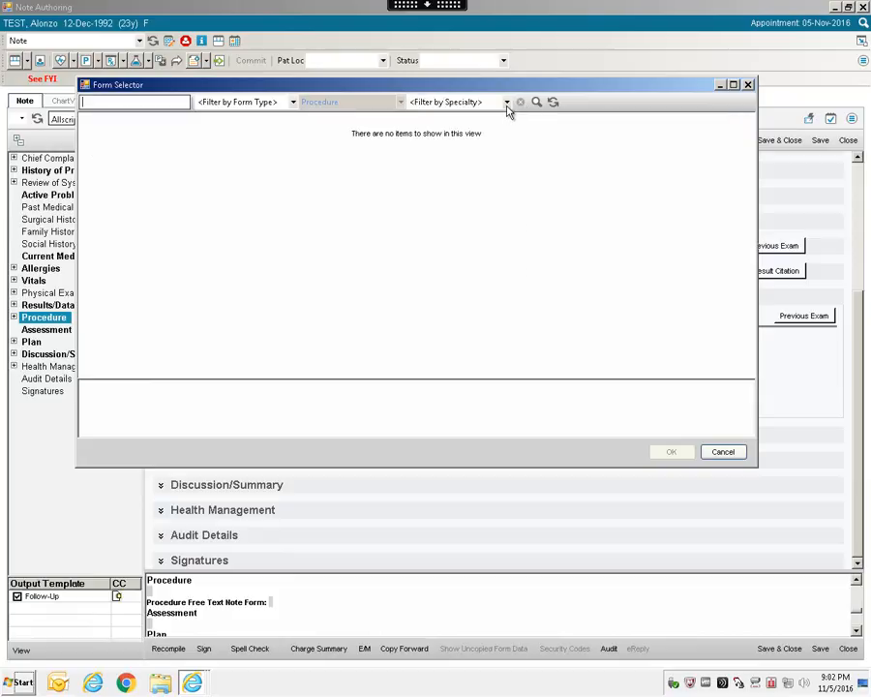
left_click(506, 103)
left_click(448, 128)
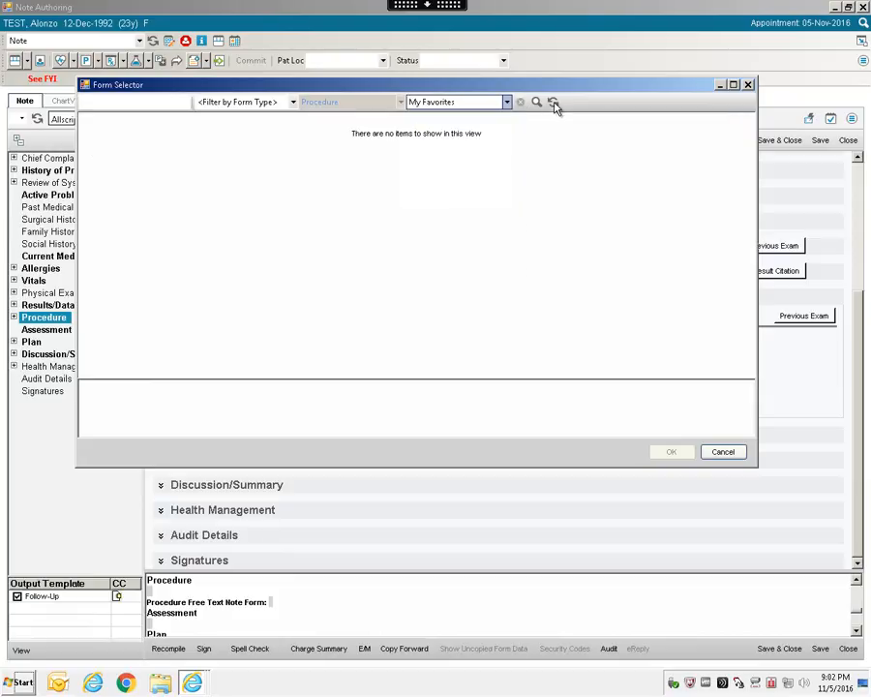
left_click(554, 103)
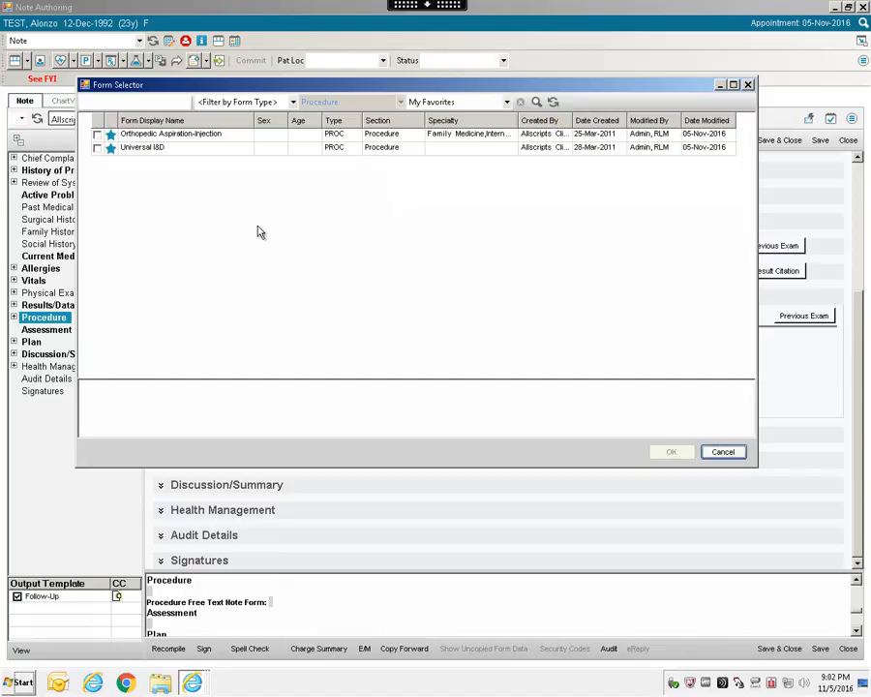
double_click(100, 137)
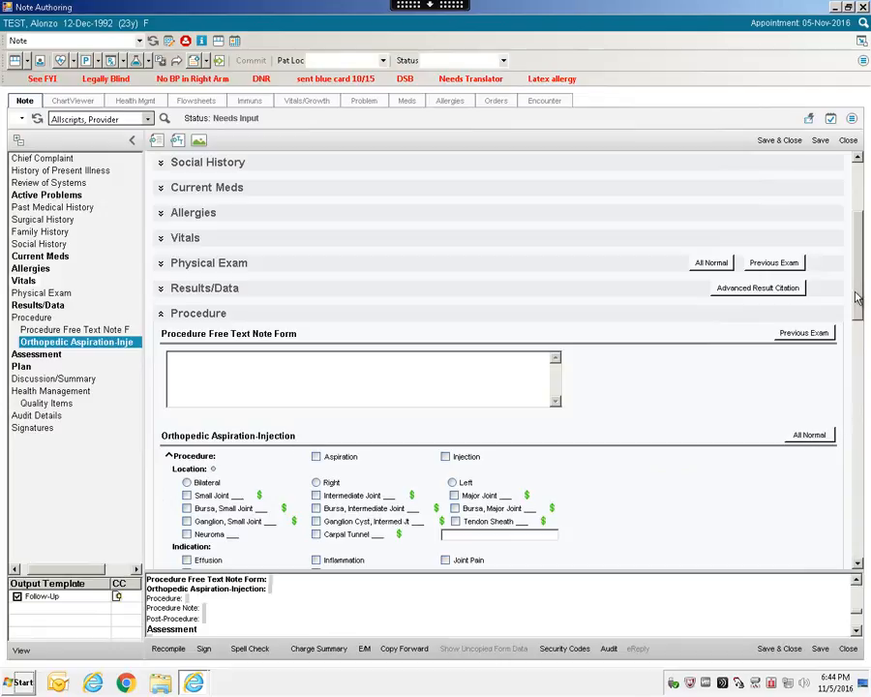
Select Major Joint as the location in the Orthopedic Aspiration-Injection form, specify "Knee" and save the note.
scroll(203, 243, "down", 5)
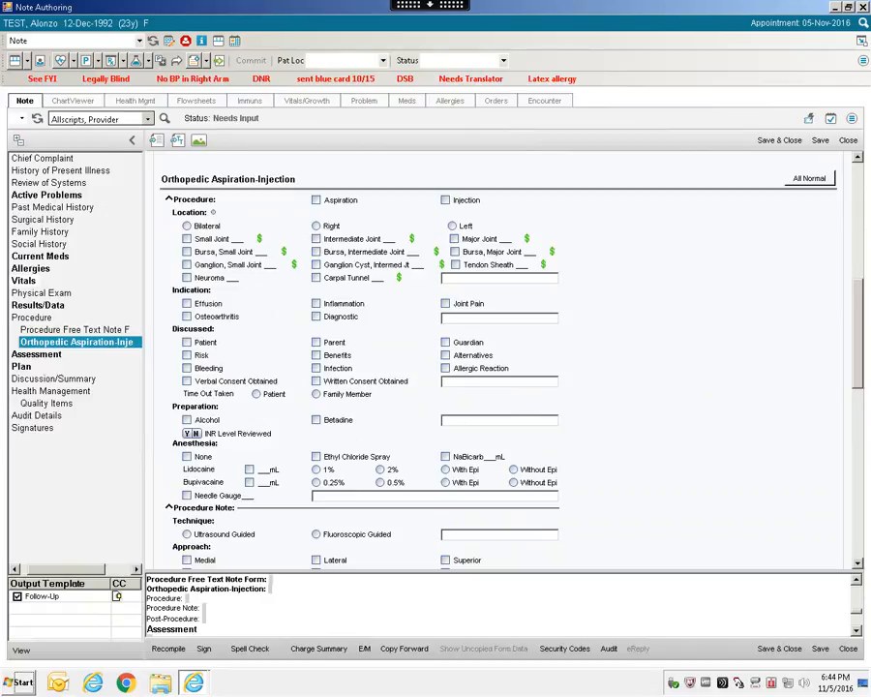
left_click(454, 240)
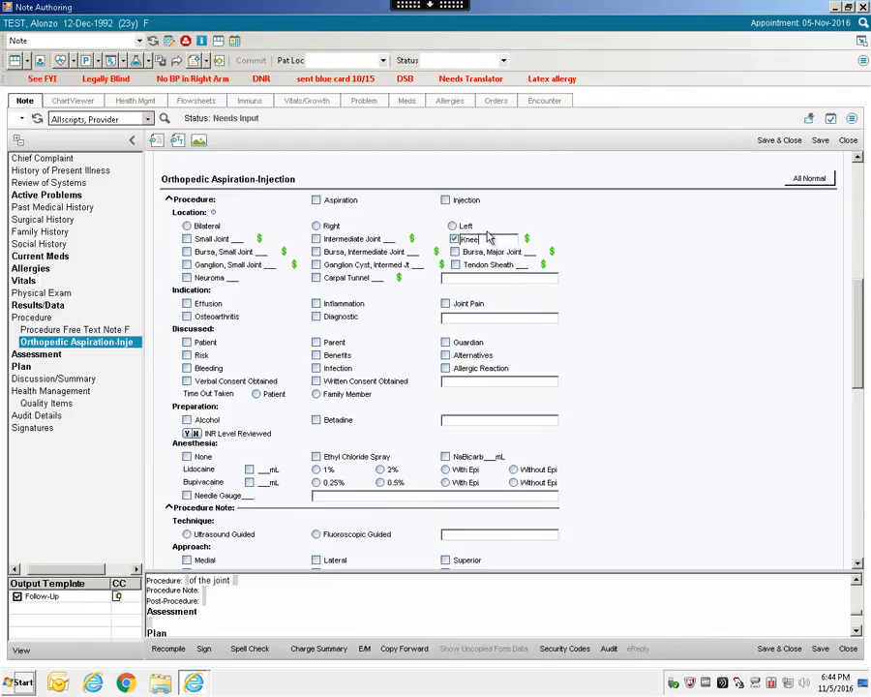
left_click(821, 647)
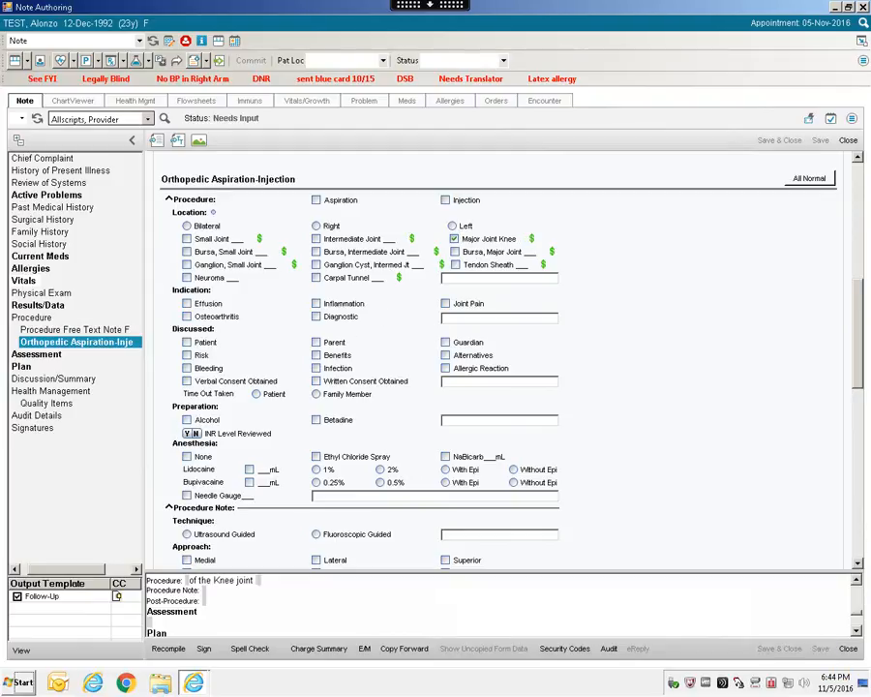
Check the Large Joint Injection charge in the charge summary, and save and close it.
left_click(320, 649)
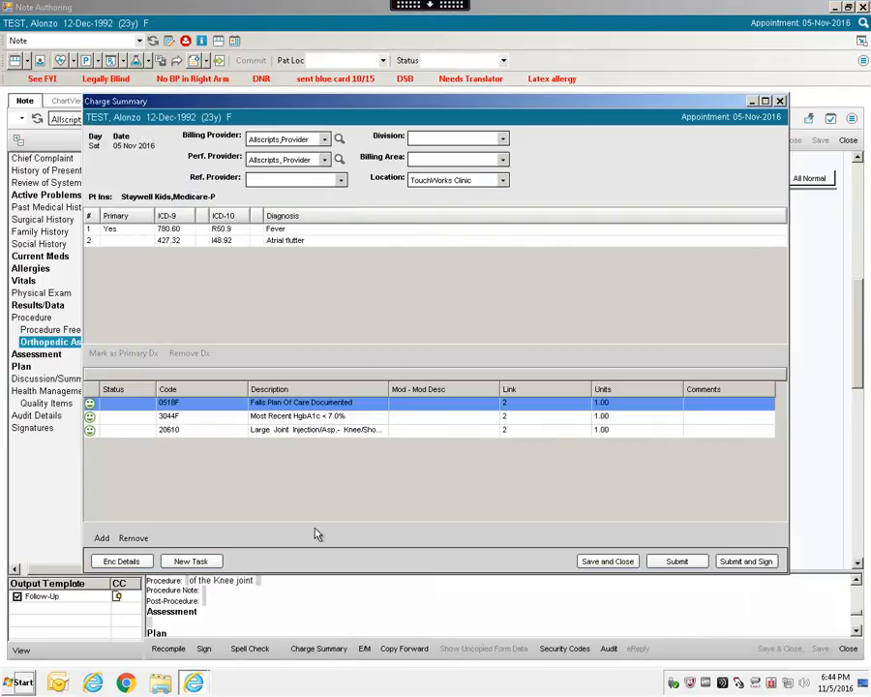
left_click(275, 431)
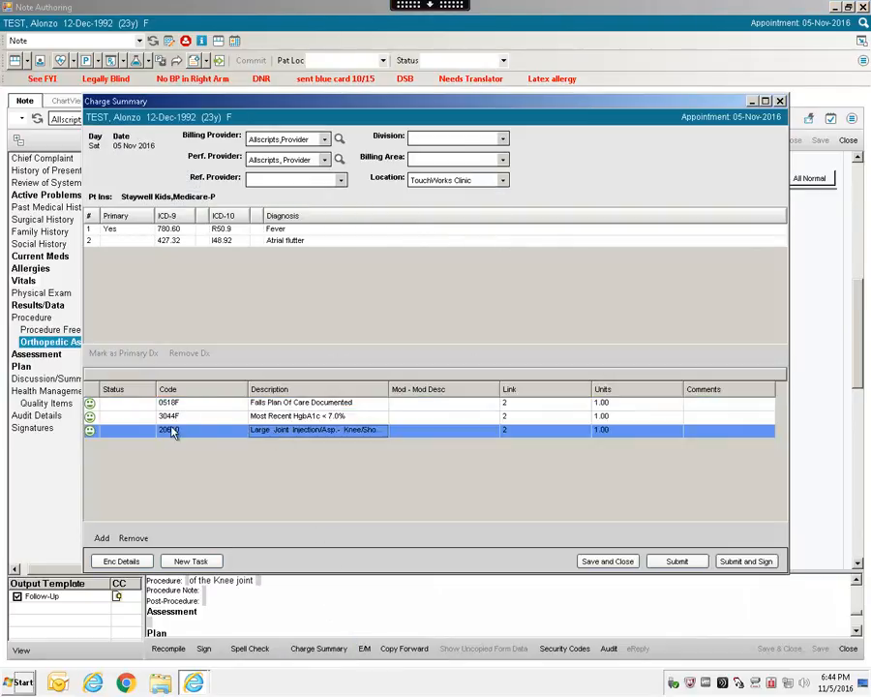
left_click(607, 561)
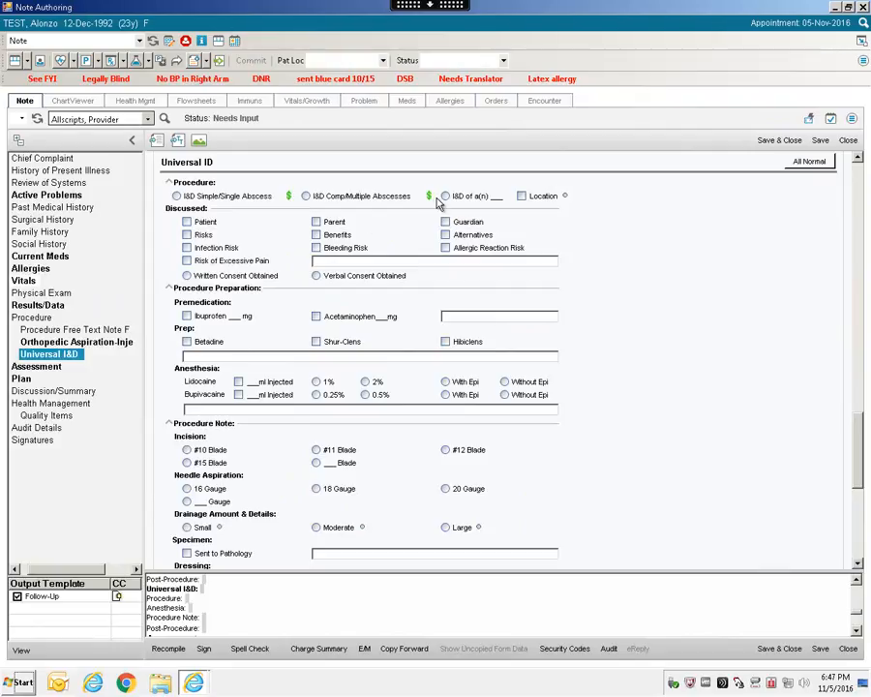
Examine the injection, steroid and post-procedure options in the Orthopedic Aspiration-Injection form.
left_click(102, 344)
left_click_drag(859, 295, 865, 375)
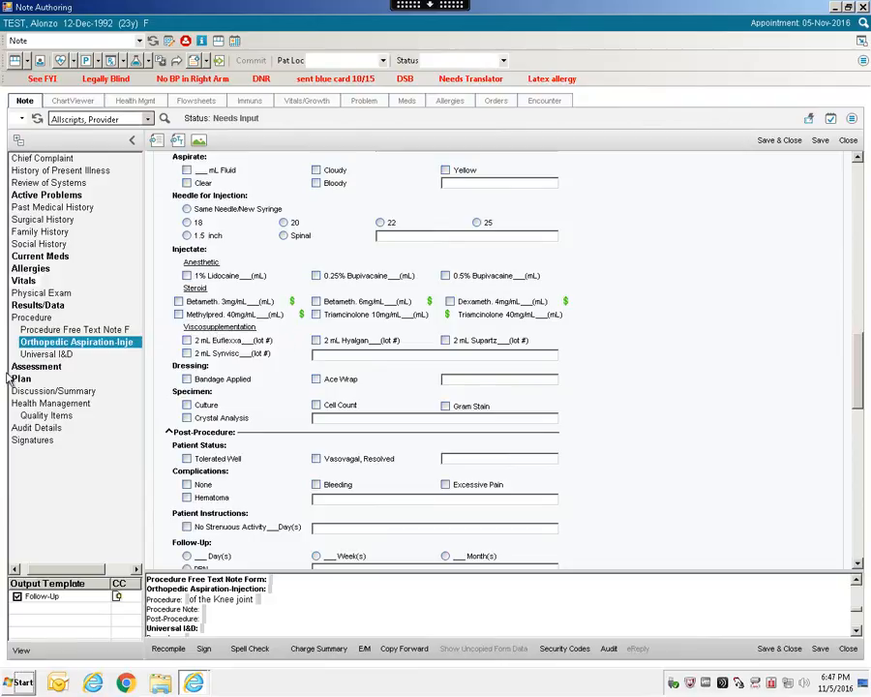
left_click(118, 327)
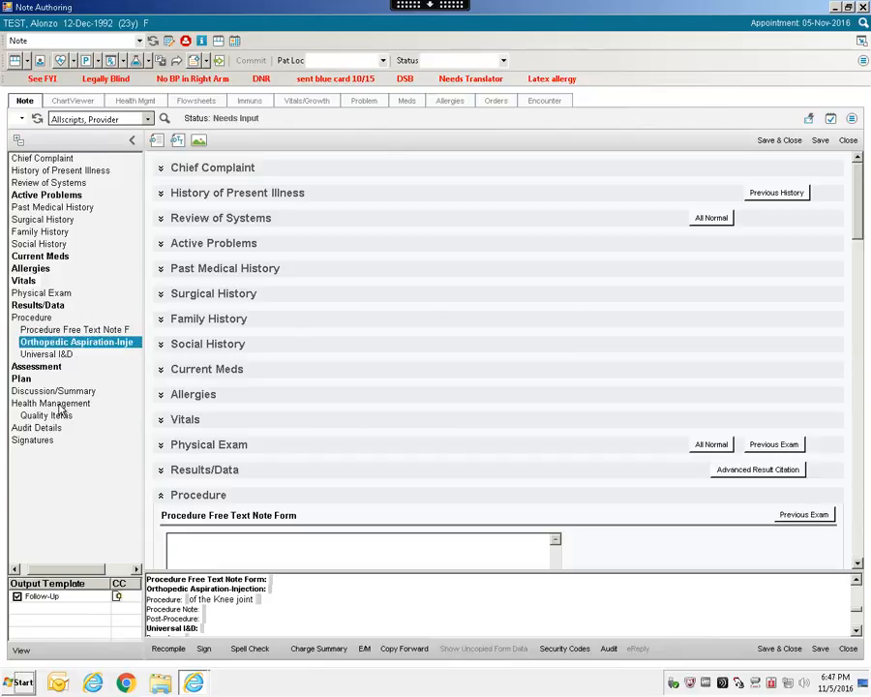
Open the Discussion/Summary section and examine the available text macros, including the enterprise ones.
left_click(96, 392)
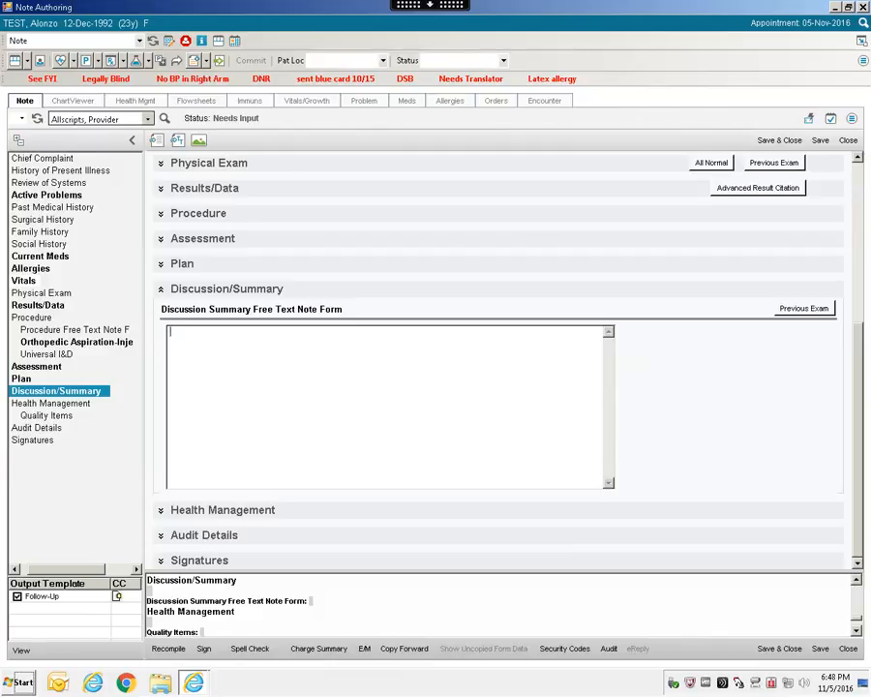
left_click(810, 121)
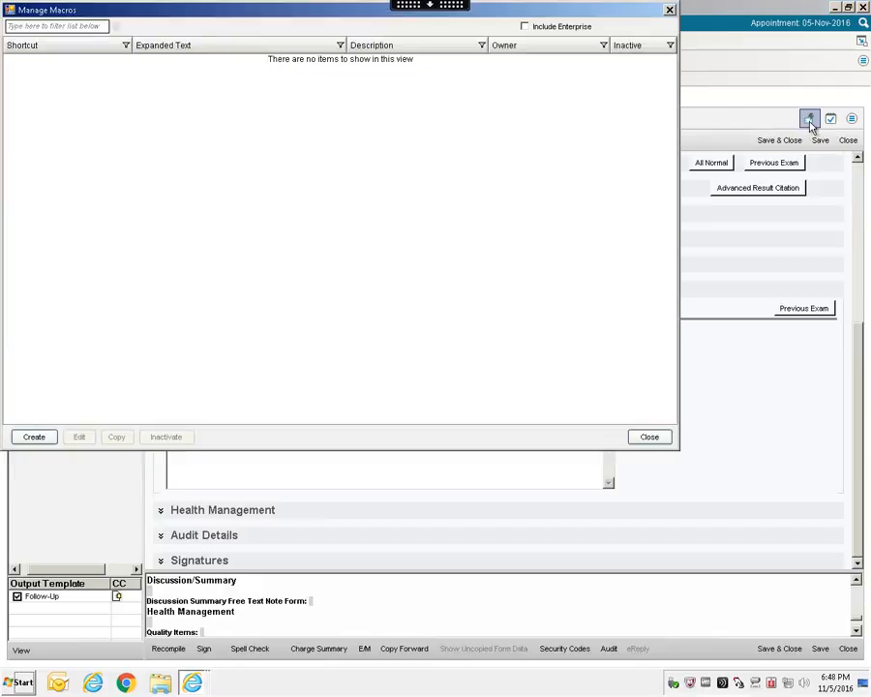
left_click(525, 27)
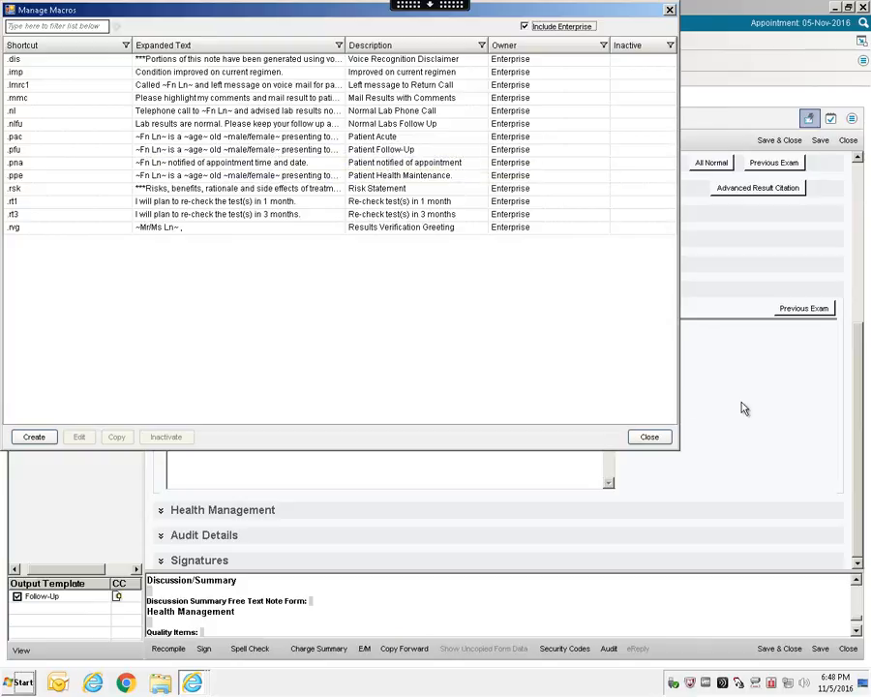
left_click(652, 441)
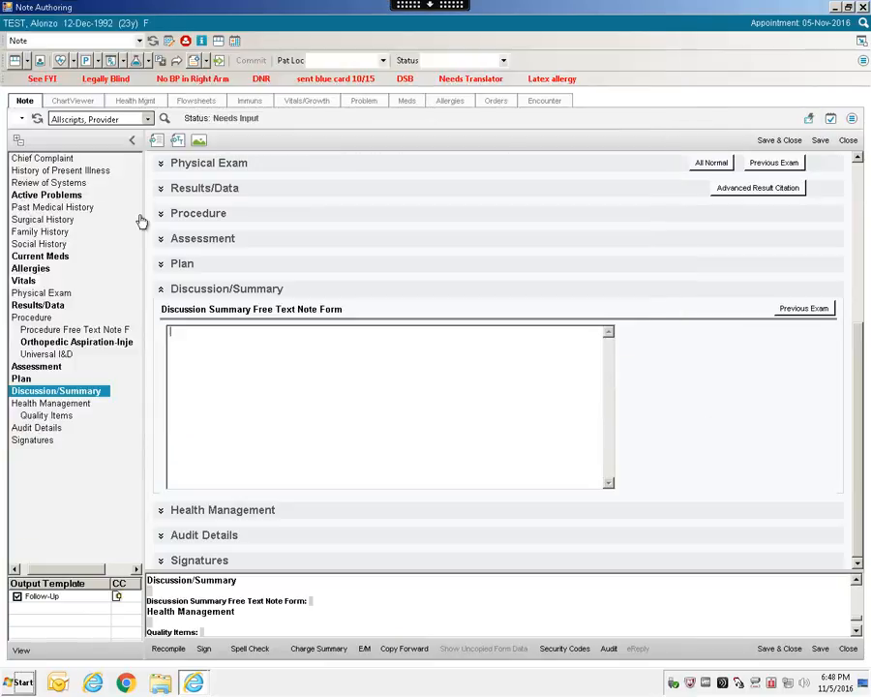
Insert the patient follow-up macro .pfu in the History of Present Illness and start a new line.
left_click(72, 171)
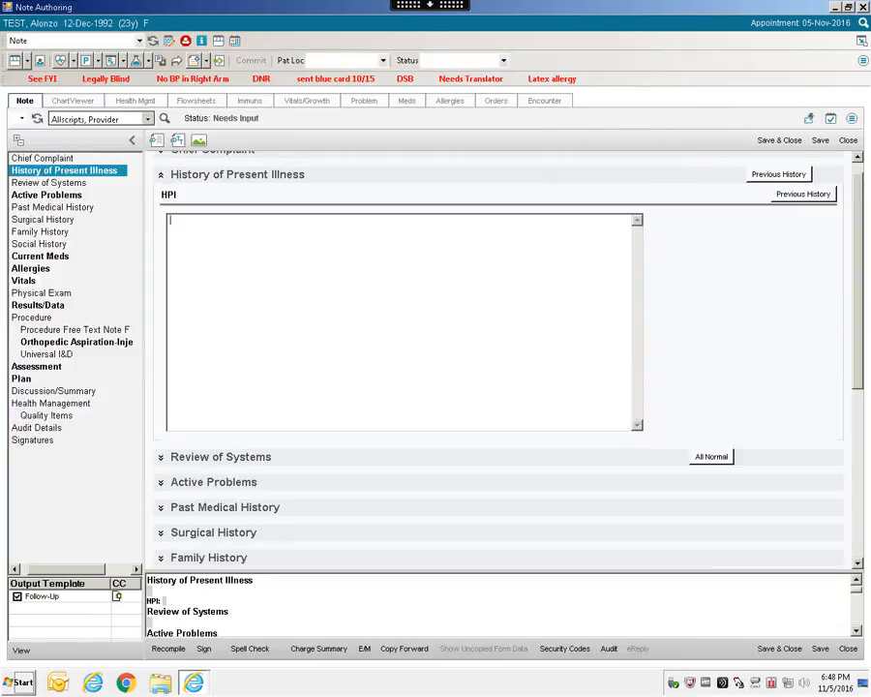
type(".pfu")
key("Return")
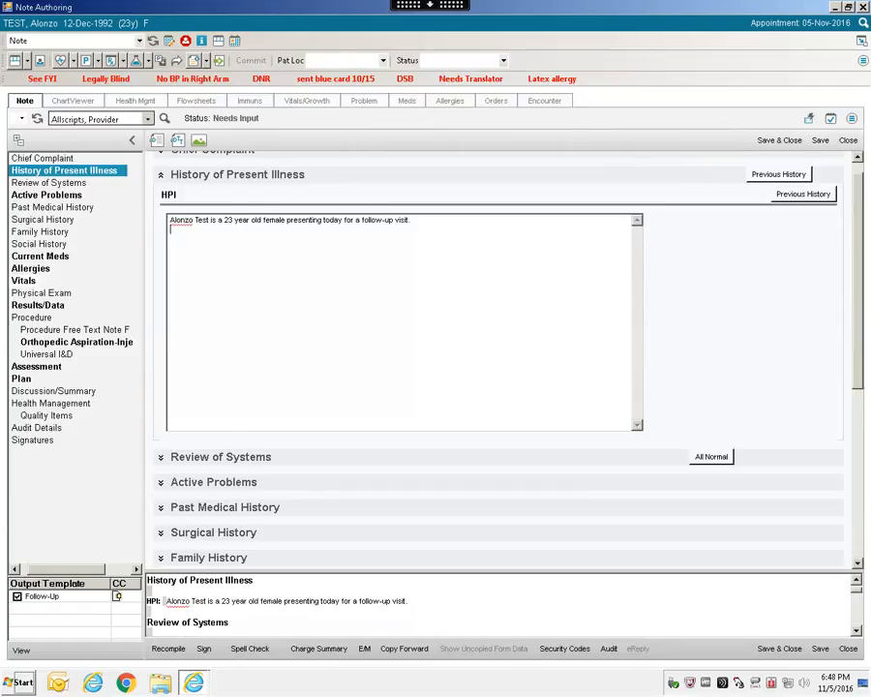
Insert the voice recognition disclaimer macro .dis and the risk statement macro .rsk in the Discussion/Summary section.
left_click(55, 390)
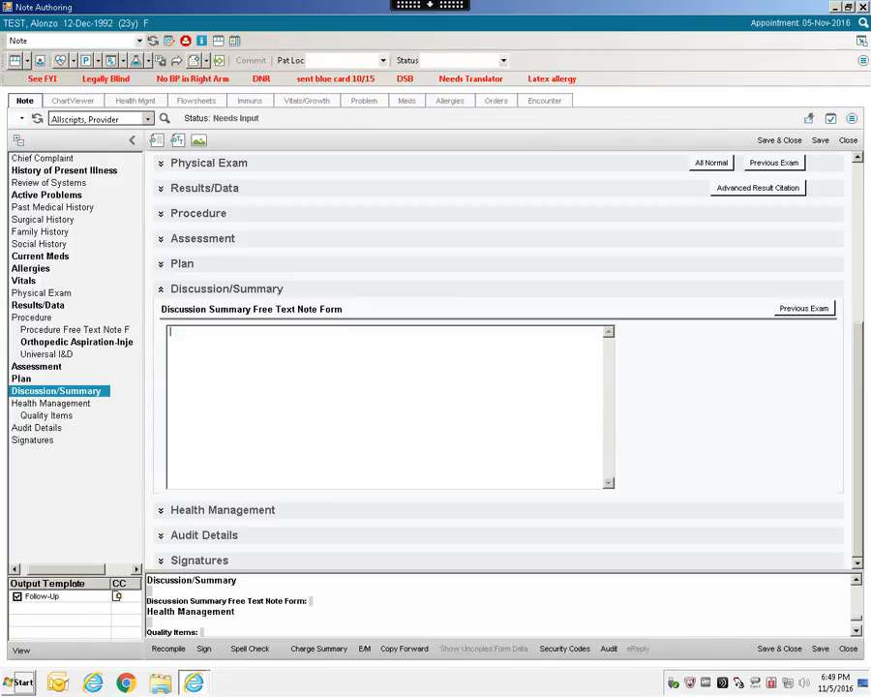
type(".disc")
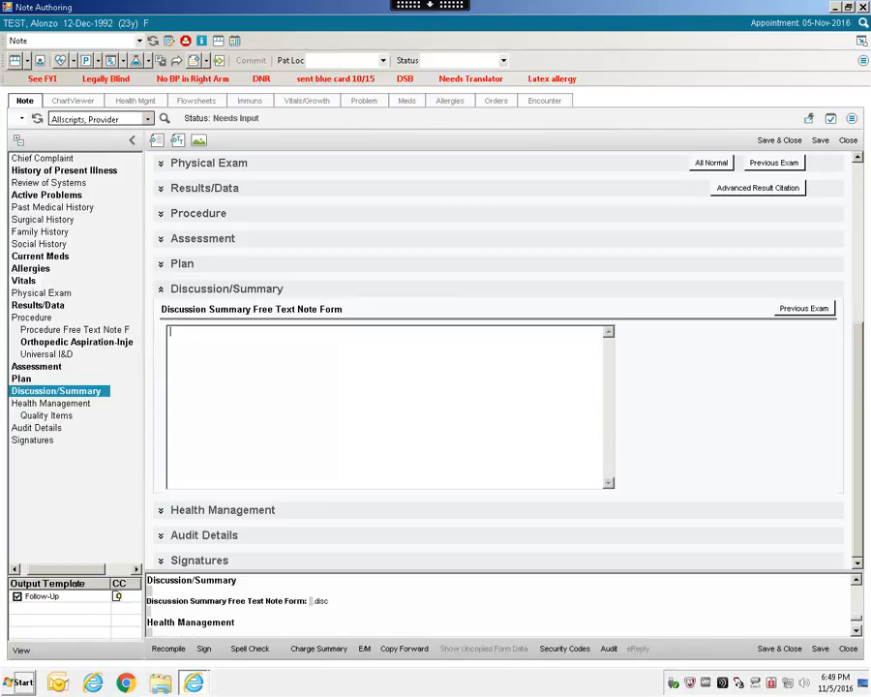
type(".disc")
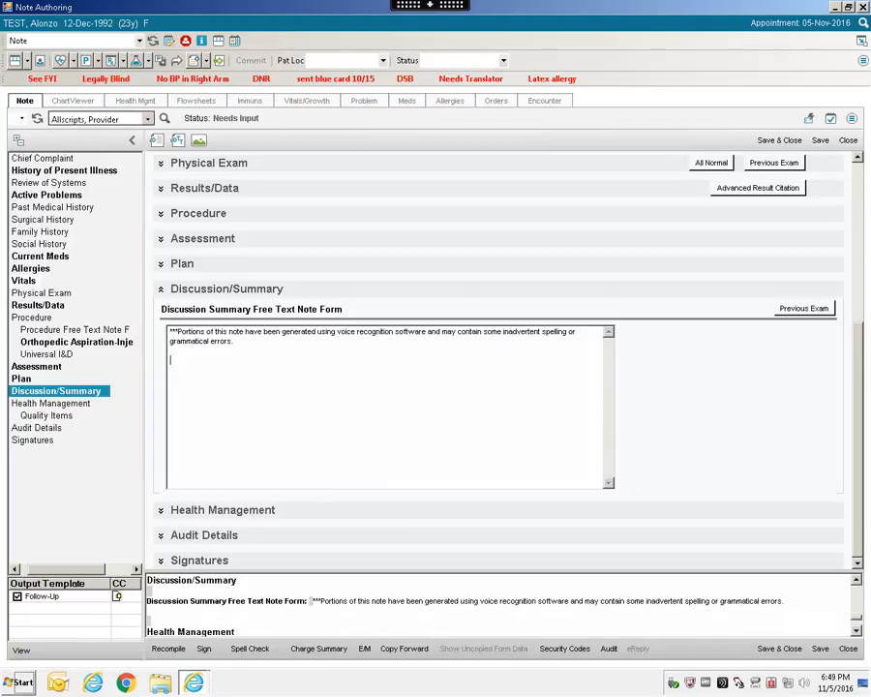
type(".rsk")
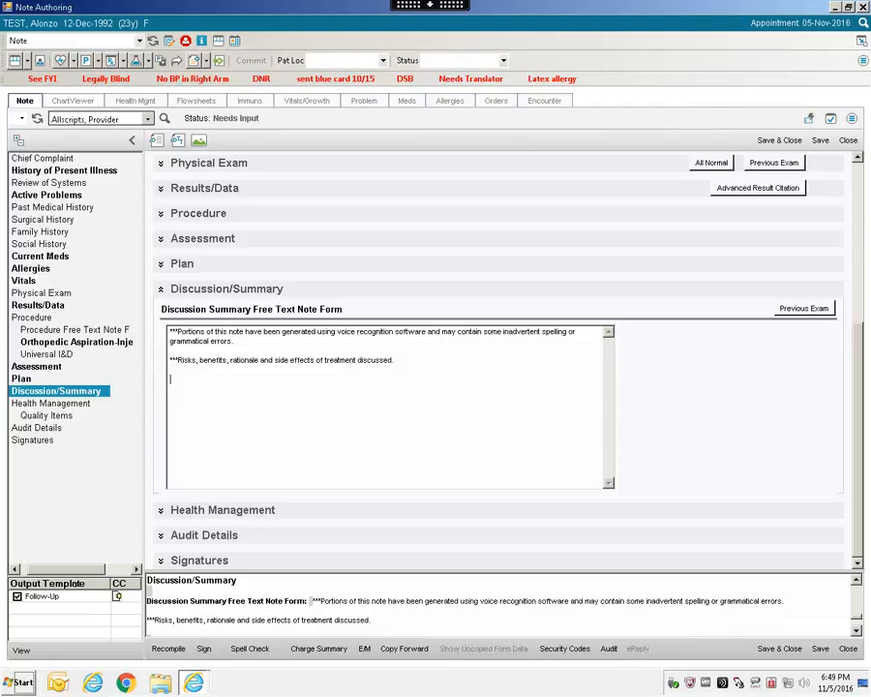
Reopen the macro manager with enterprise macros included and examine the expanded texts of the listed macros.
left_click(809, 120)
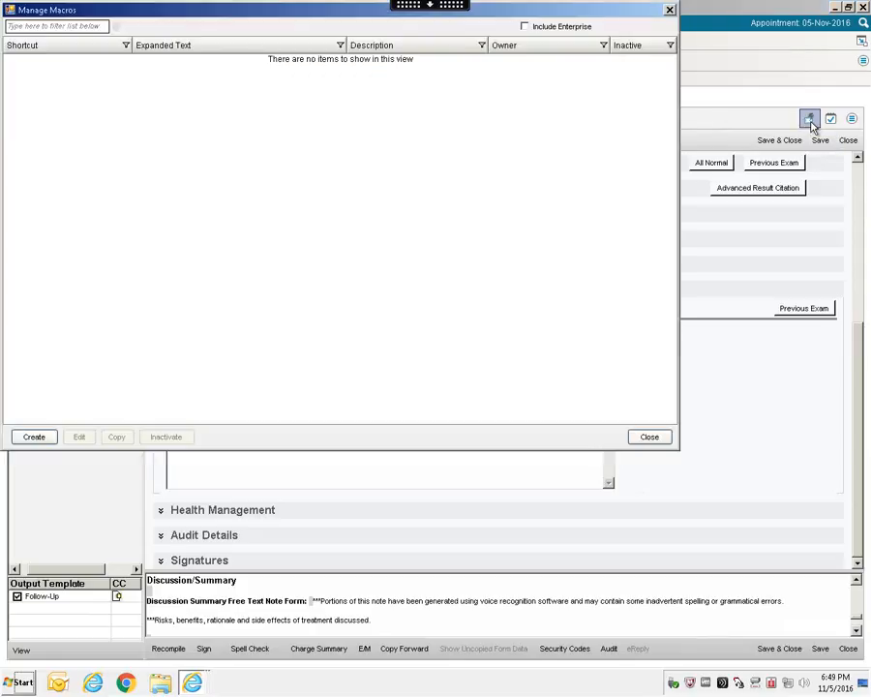
left_click(525, 27)
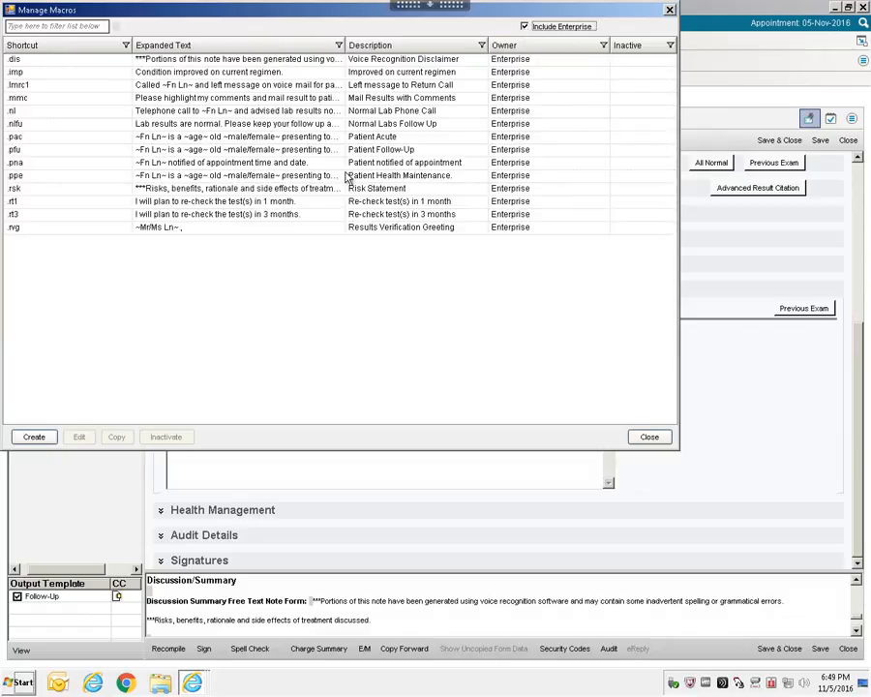
left_click(295, 126)
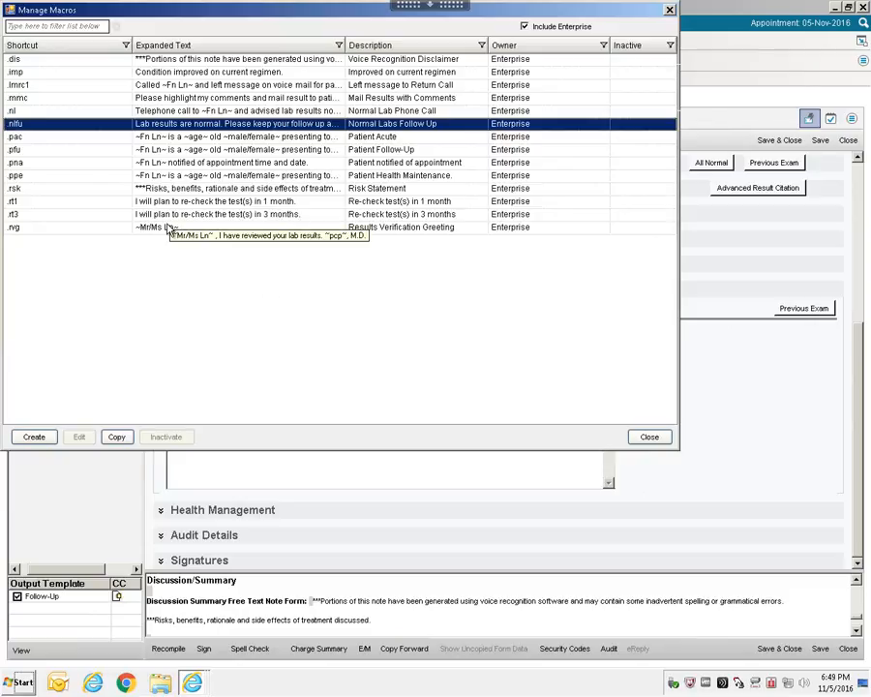
Create a new macro with the shortcut DM1 and the description "DIABETES update".
left_click(41, 441)
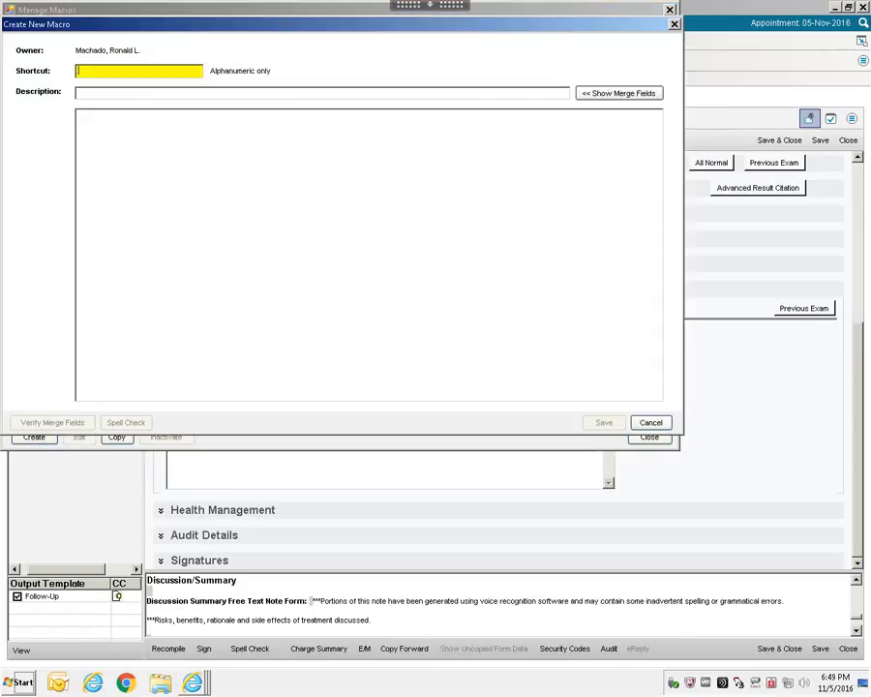
type("DM1")
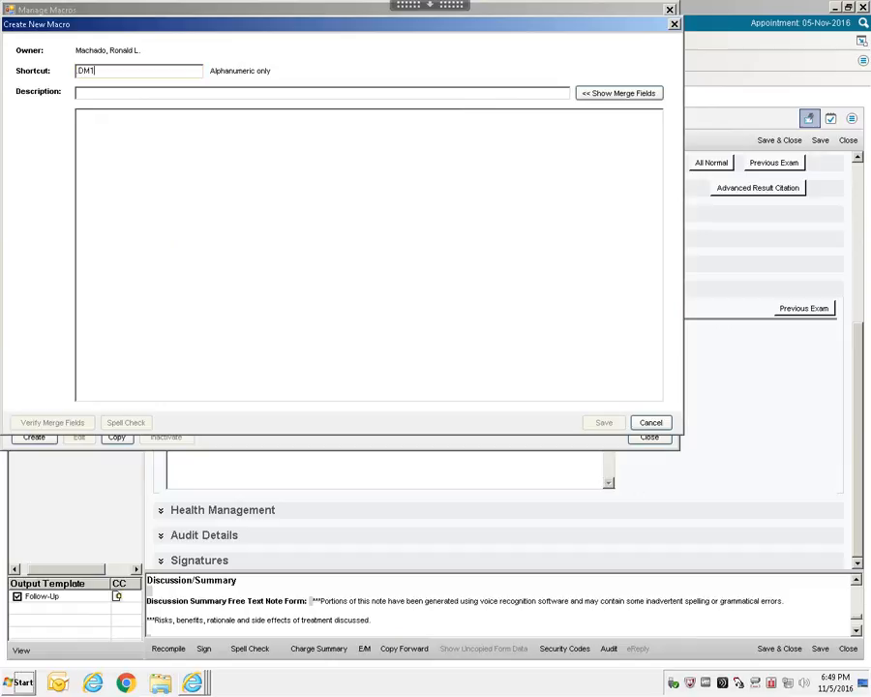
key("Tab")
type("DIABETES update")
Enter "The patient has Diabetes Type 1 on insulin." as the new macro's expanded text.
left_click(461, 146)
type("The patietn")
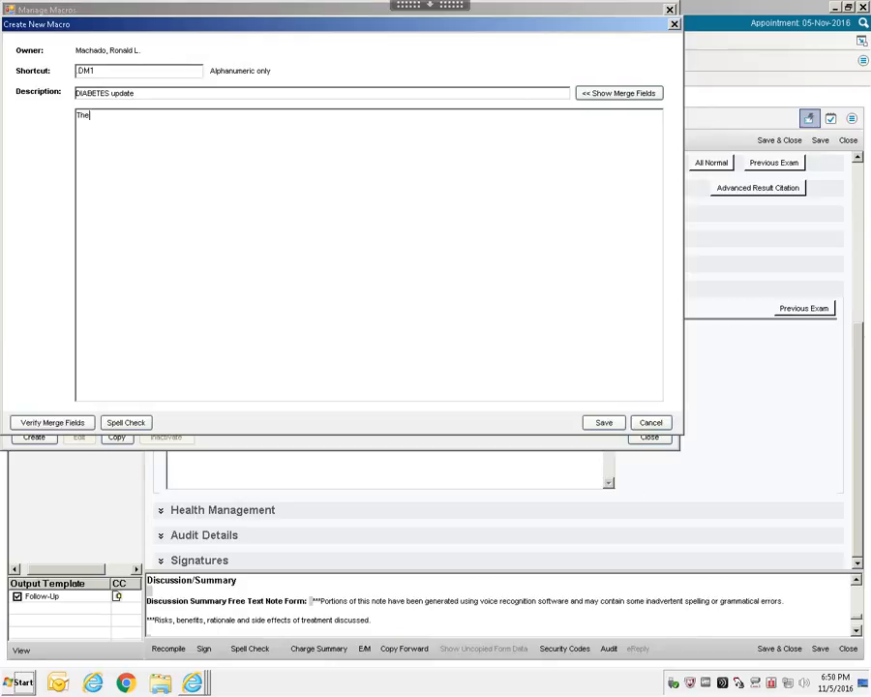
key("BackSpace")
key("BackSpace")
type("nt has Diabetes Type 1 on insulin.")
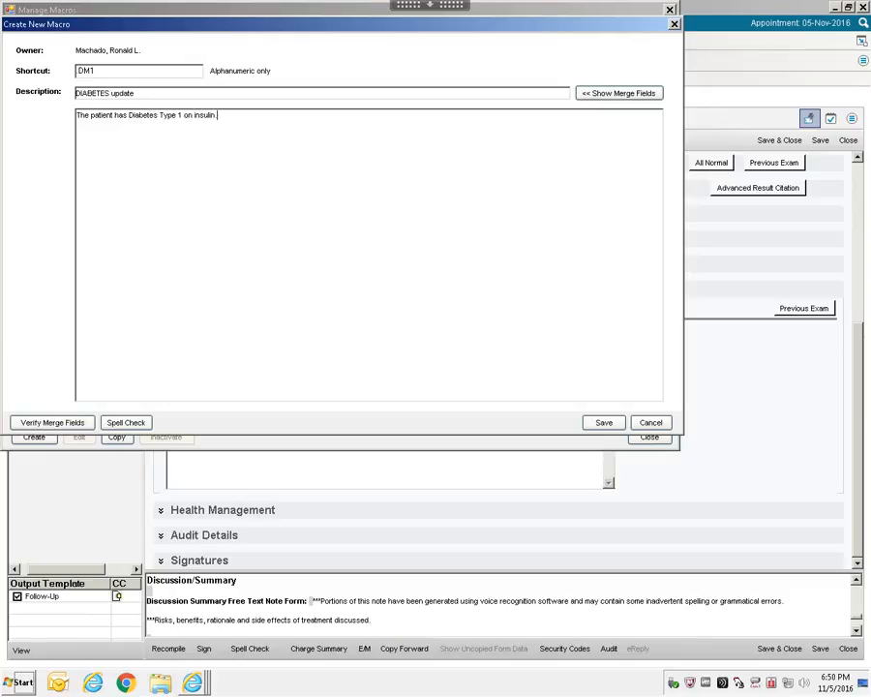
Show the merge fields, try adding the Patient Age field to the macro text and remove it again.
left_click(630, 94)
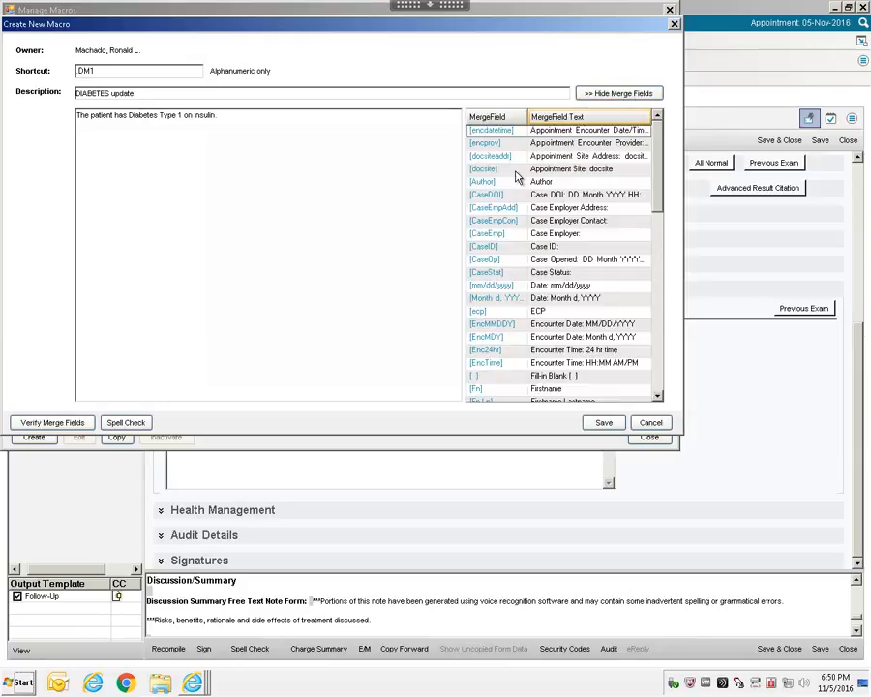
left_click_drag(657, 187, 683, 385)
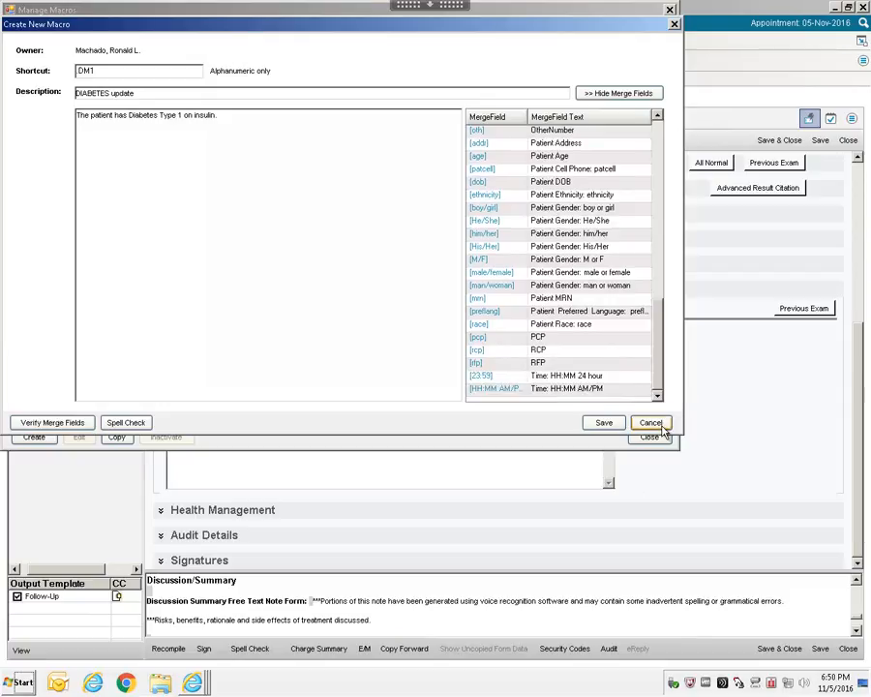
double_click(479, 159)
key("BackSpace")
key("BackSpace")
key("BackSpace")
key("BackSpace")
key("BackSpace")
key("BackSpace")
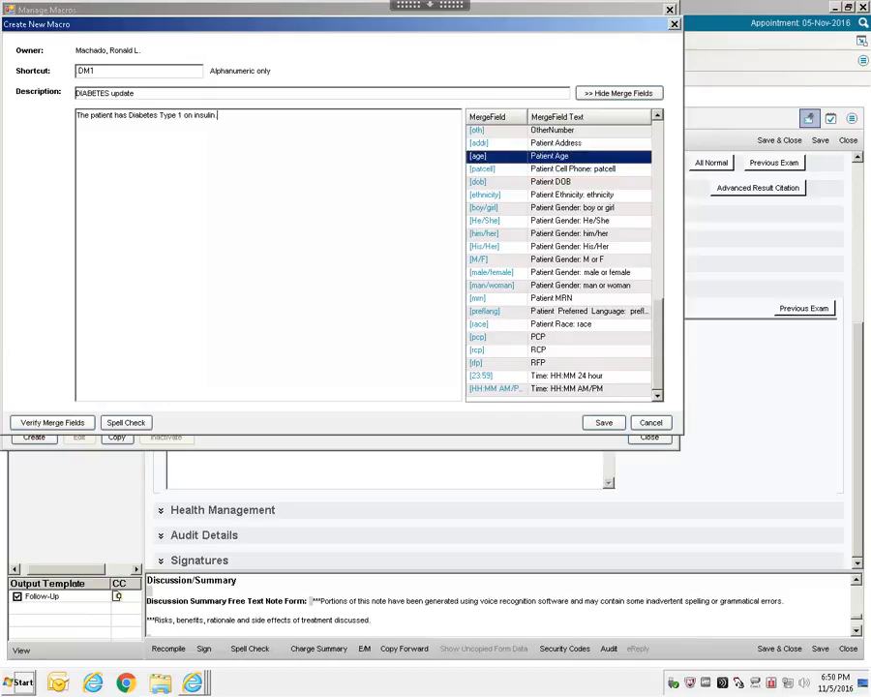
Save the new DM1 macro and close the macro manager.
left_click(605, 424)
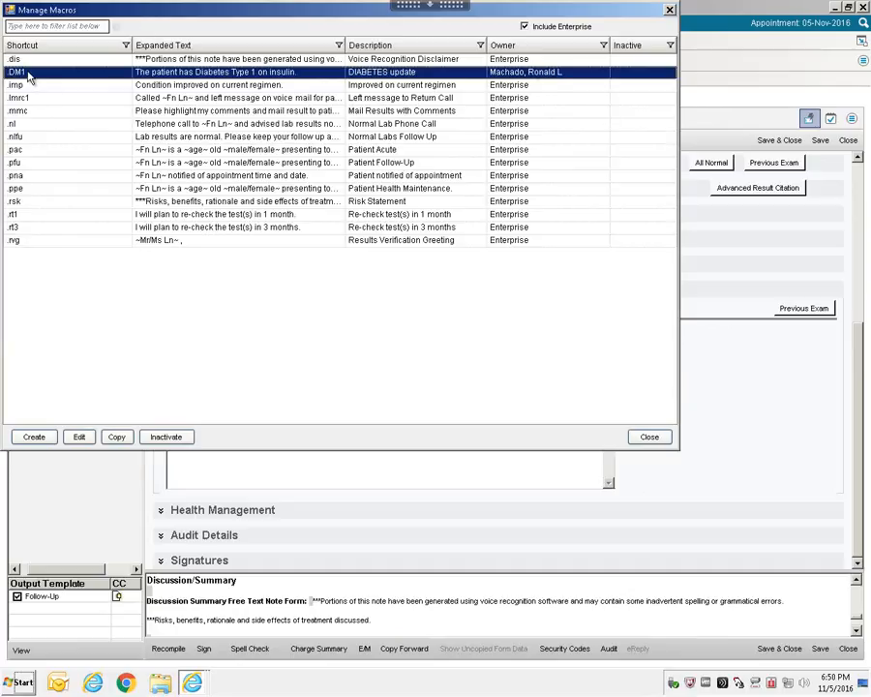
left_click(650, 438)
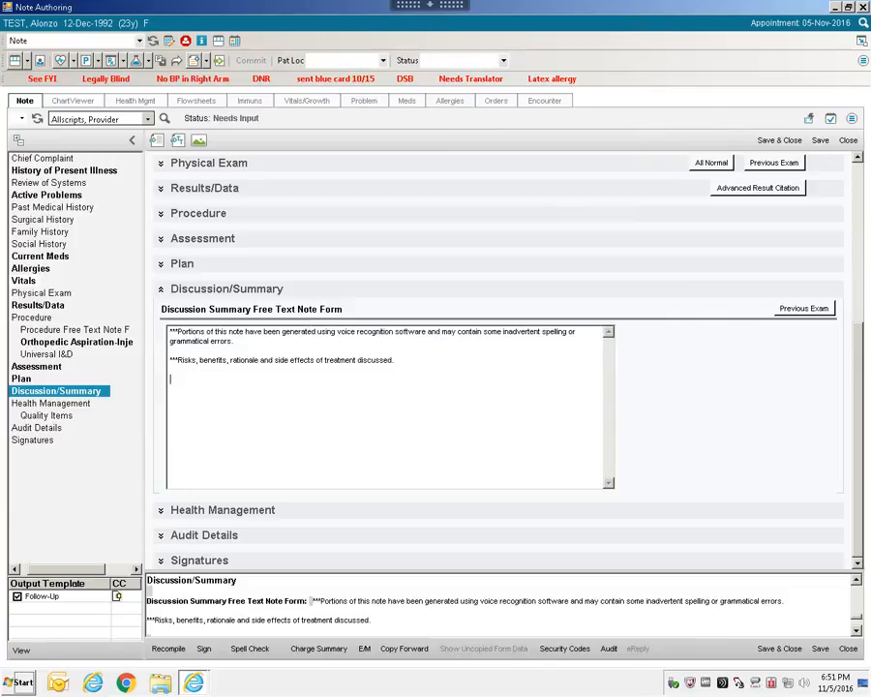
Add the diabetes macro's text, "The patient has Diabetes Type 1 on insulin.", below the follow-up sentence in the History of Present Illness.
left_click(44, 170)
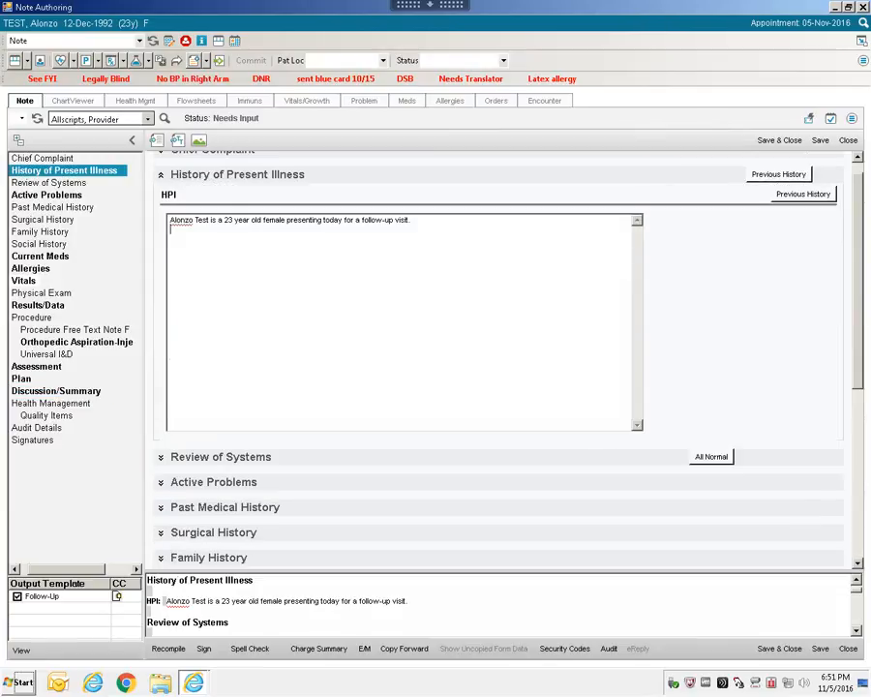
key("Return")
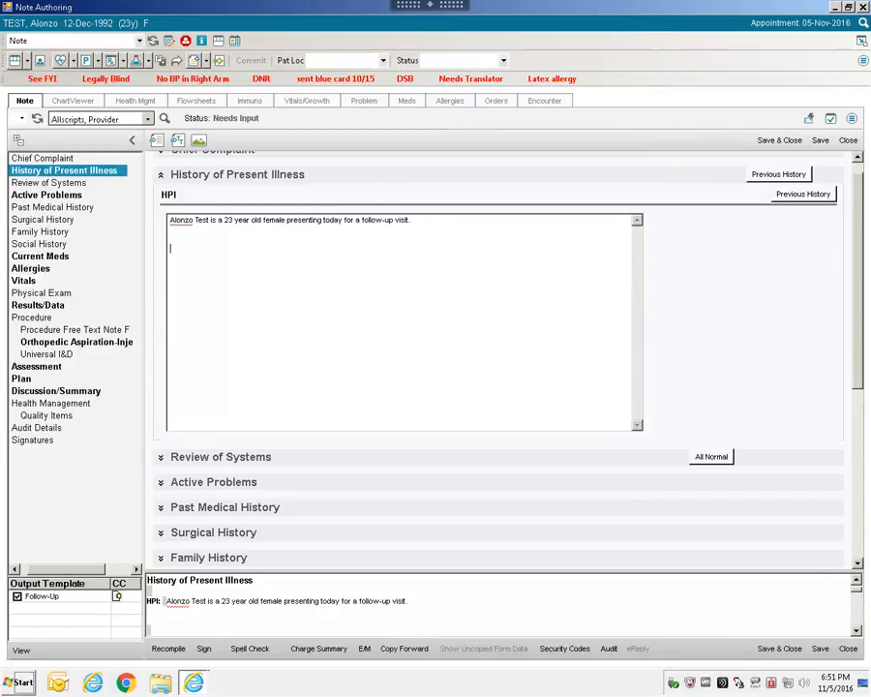
type("The patient has Diabetes Type 1 on insulin.")
key("Return")
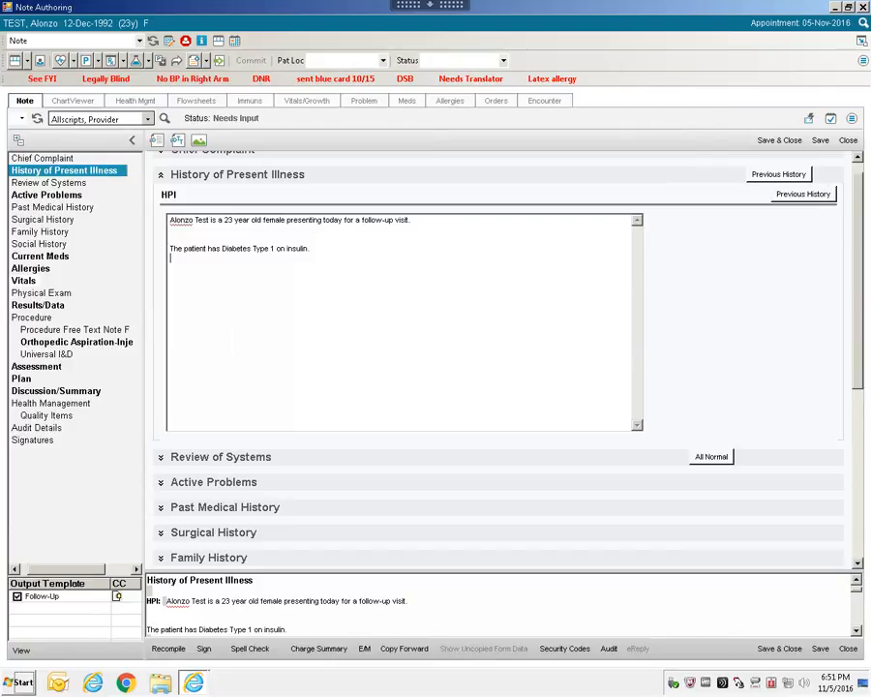
Examine the note's available actions and the favorite forms offered for the Procedure section, adding nothing.
left_click(853, 120)
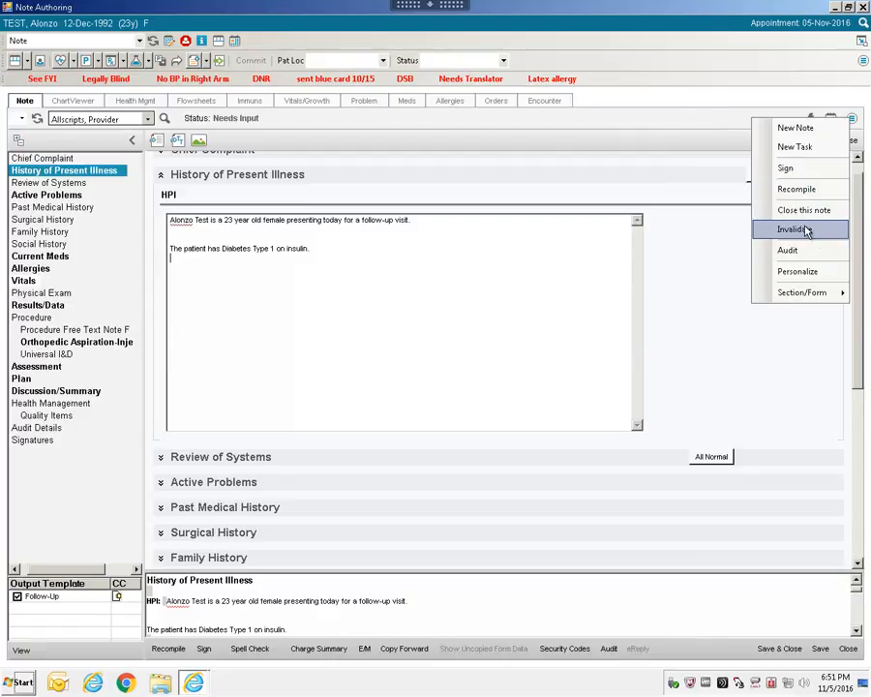
left_click(717, 289)
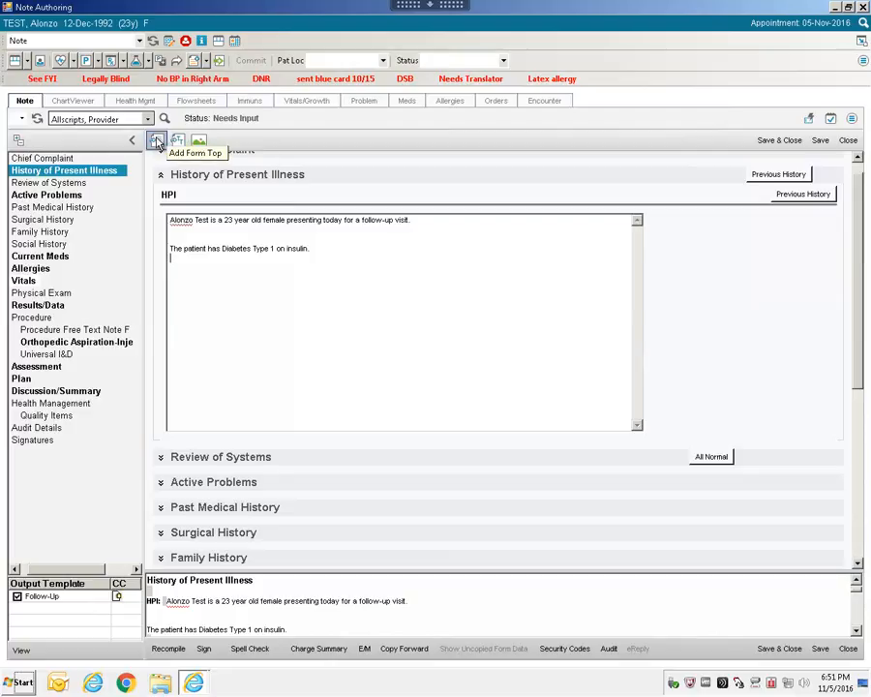
left_click(35, 319)
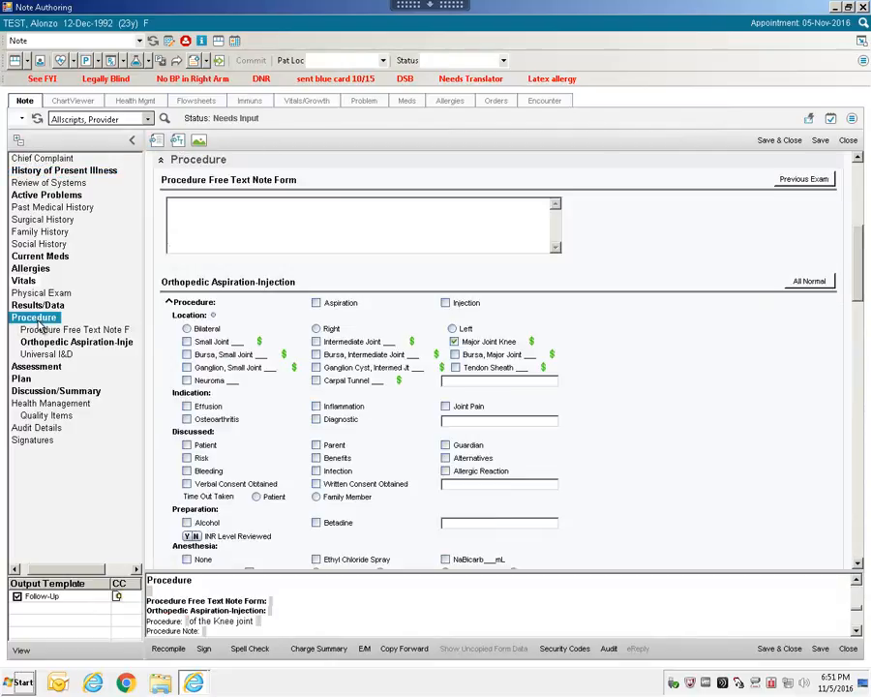
right_click(36, 318)
left_click(34, 320)
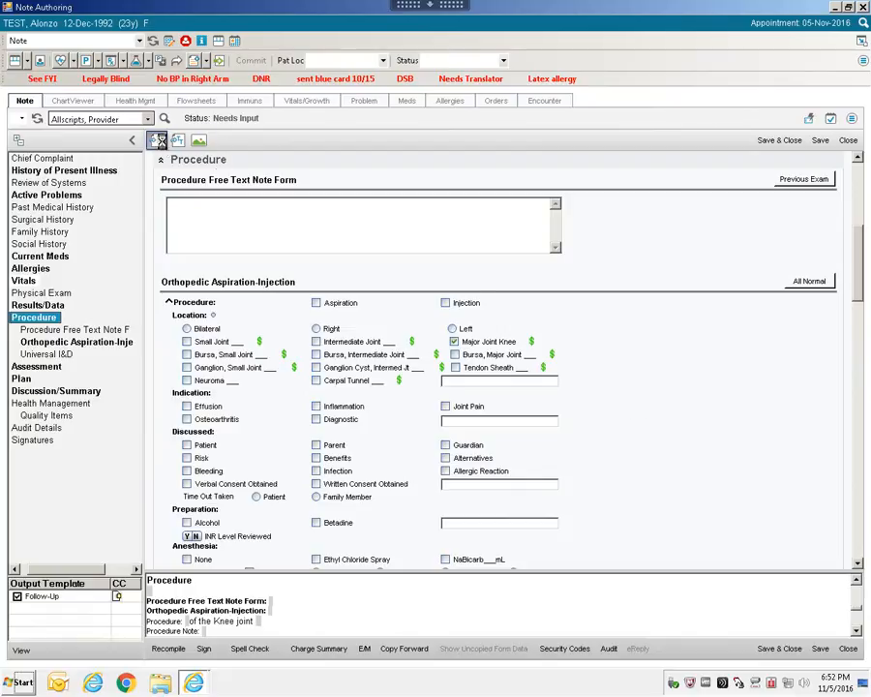
left_click(161, 144)
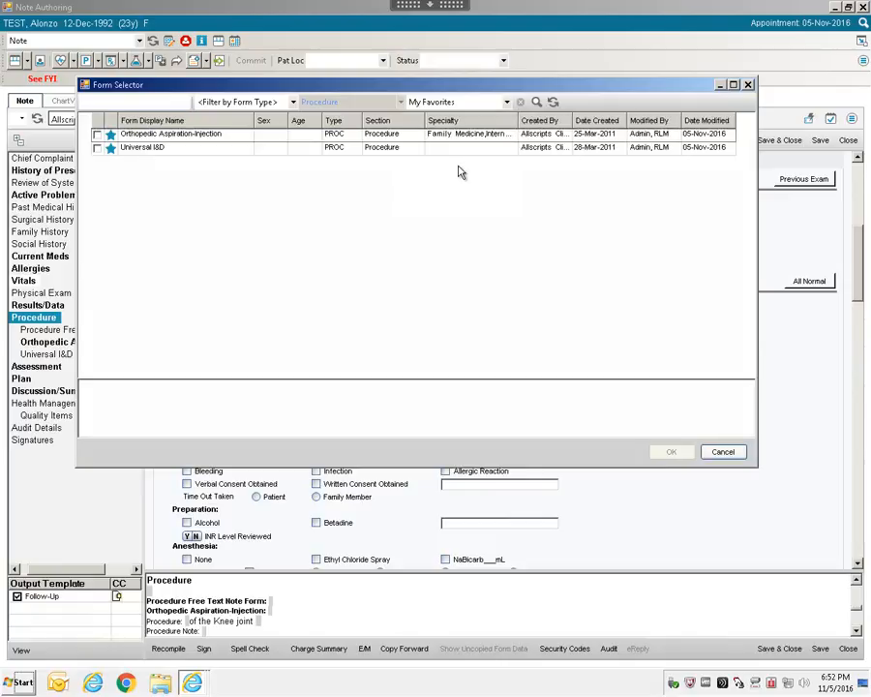
left_click(722, 452)
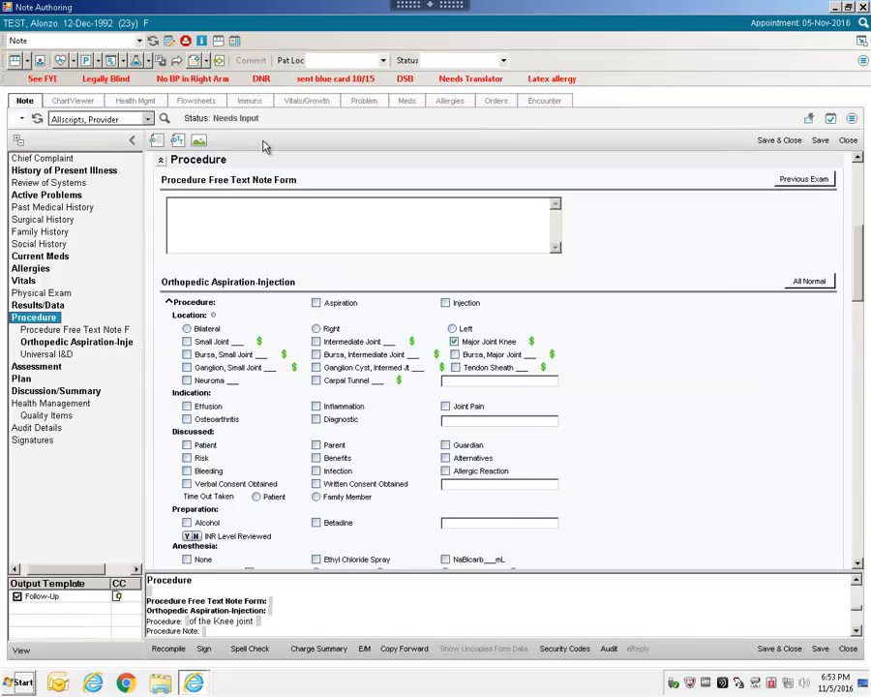
Open the Acute note of 12-Oct-2016 from the chart's office notes and read its meds, allergies, vitals and results.
left_click(85, 99)
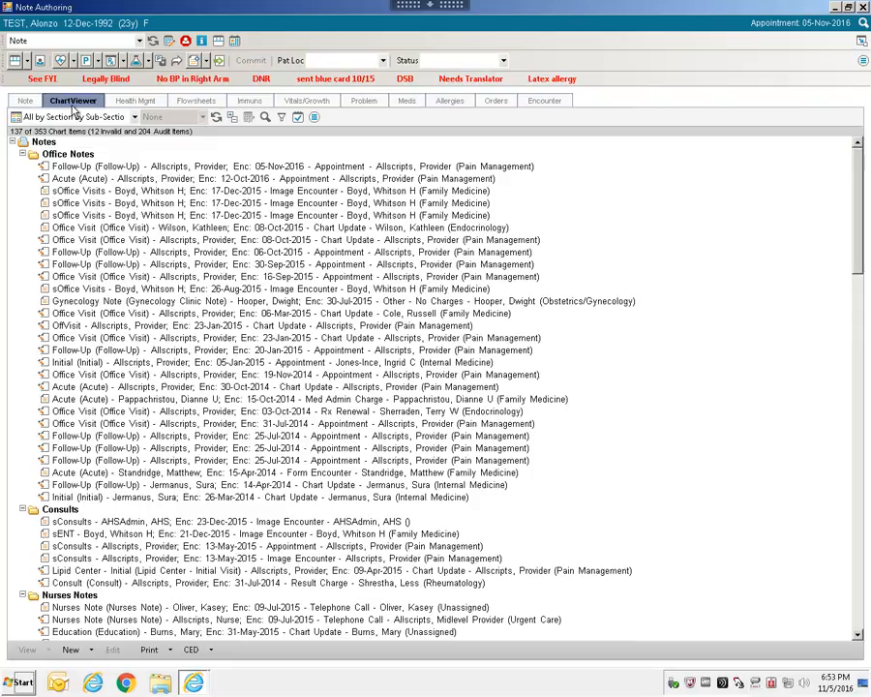
double_click(127, 180)
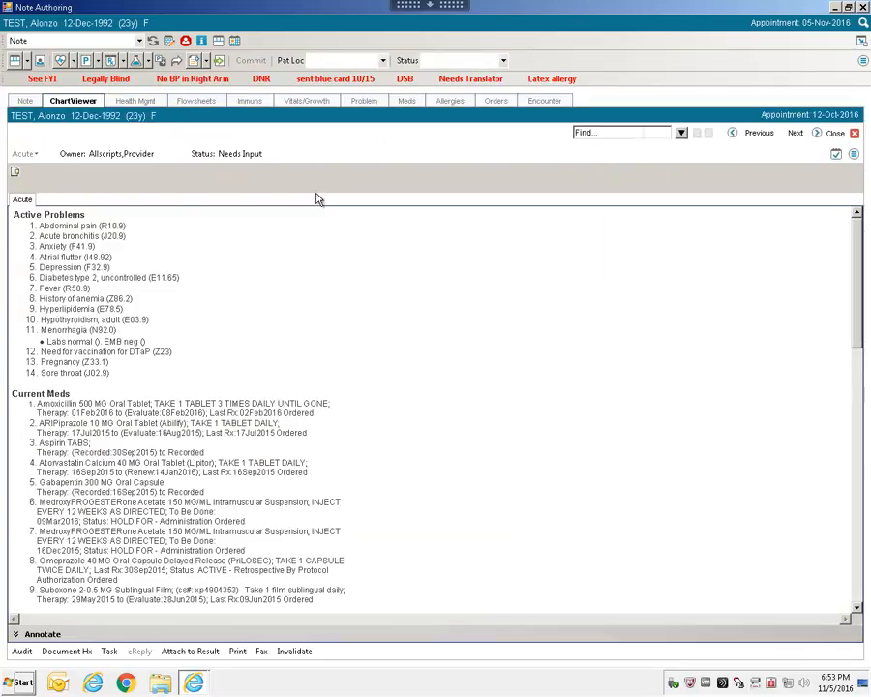
scroll(209, 330, "down", 5)
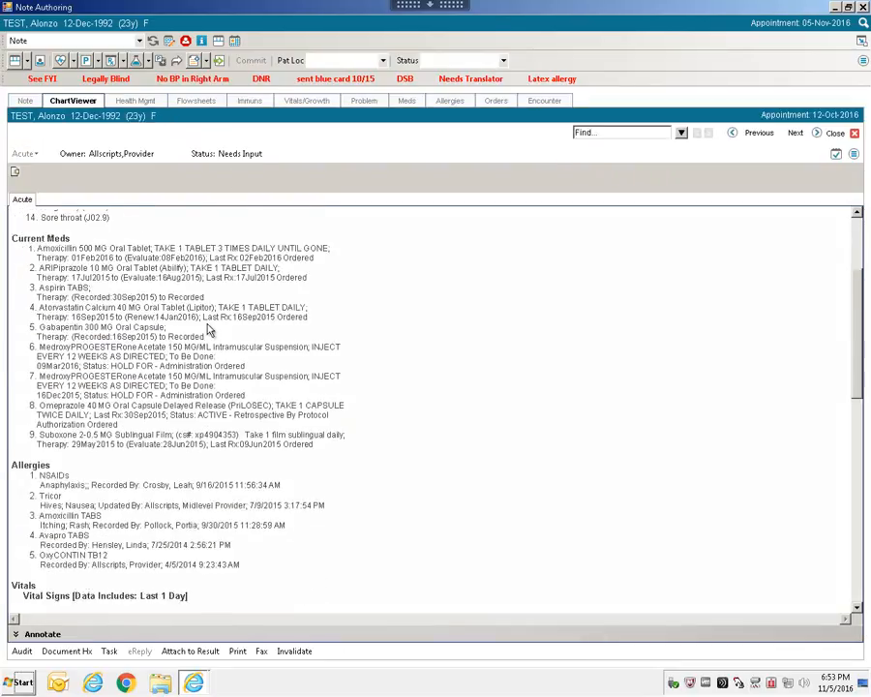
scroll(208, 330, "down", 11)
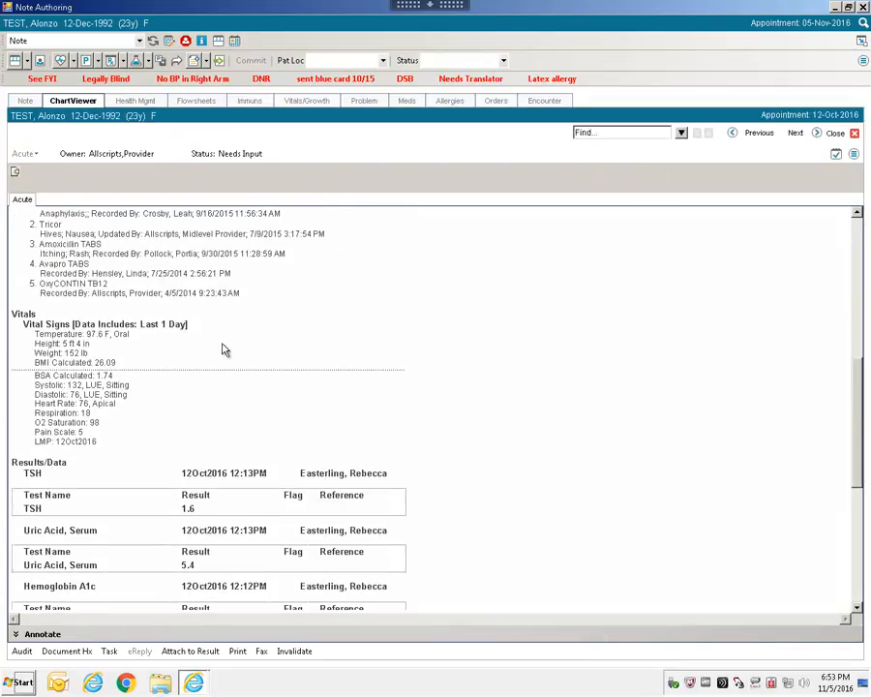
Page forward through the next two office visit documents after the Acute note, close the viewer and return to the note being authored.
scroll(224, 349, "up", 15)
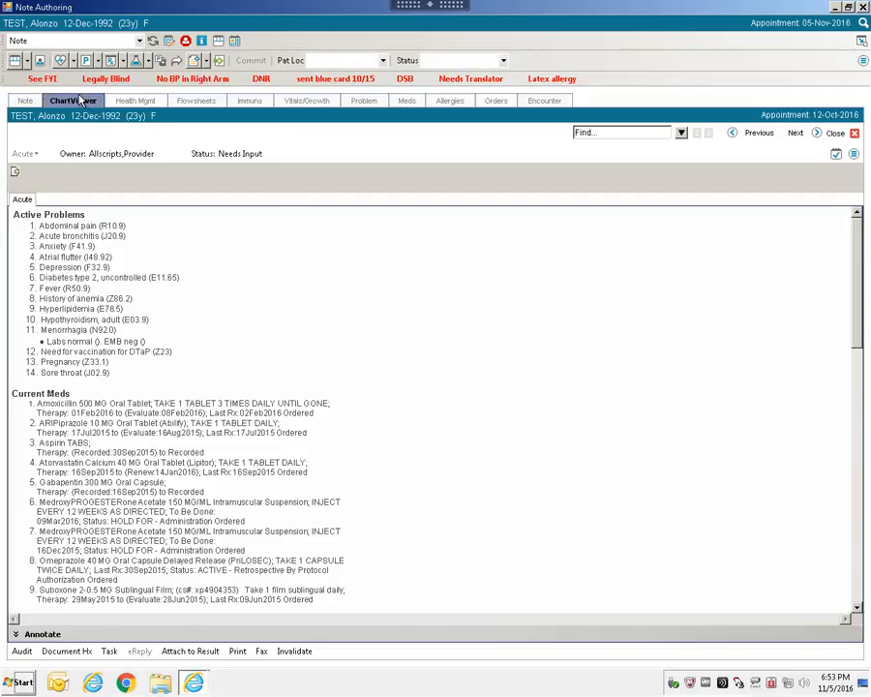
left_click(819, 133)
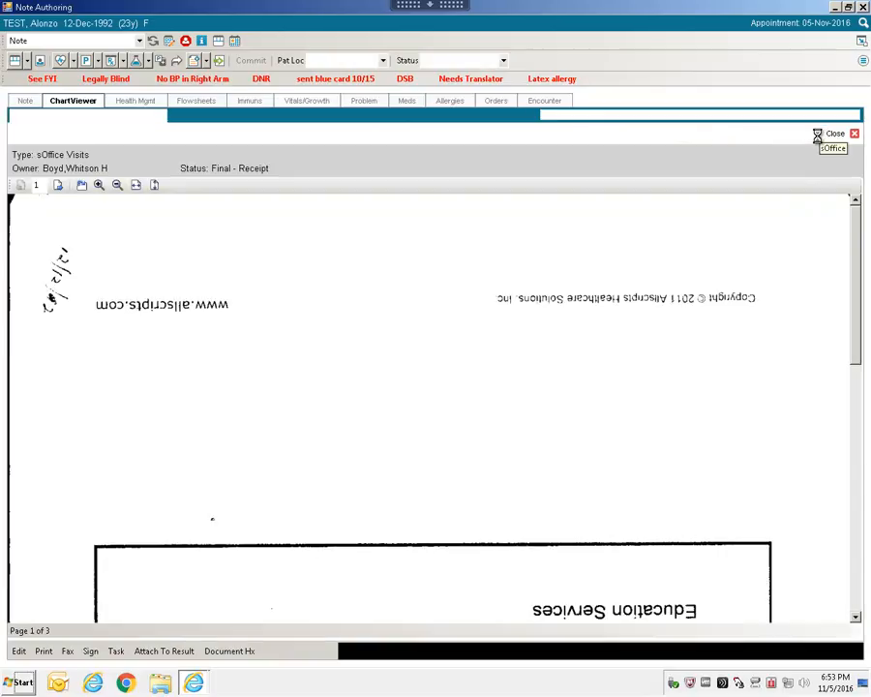
left_click(818, 135)
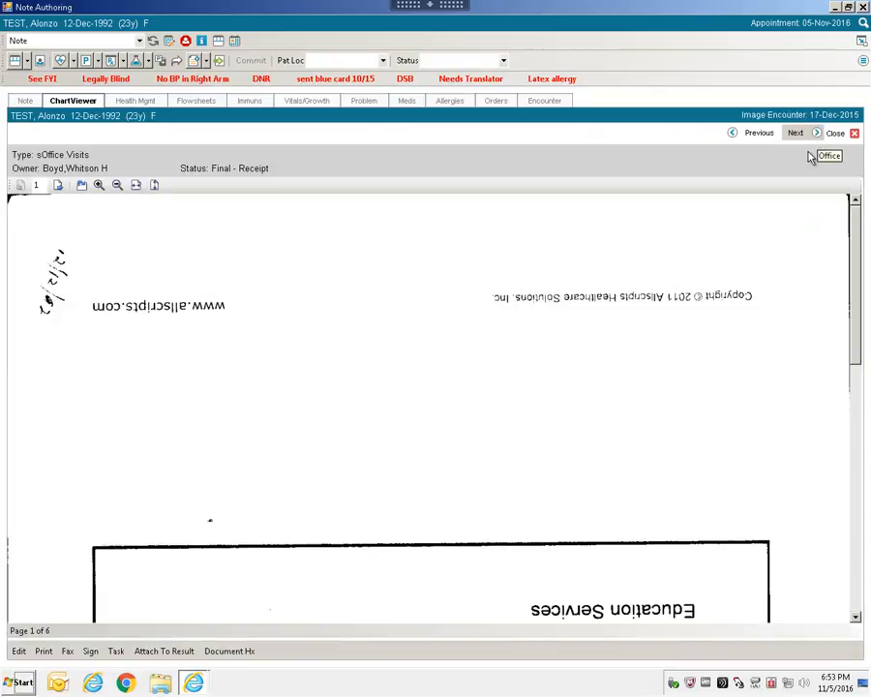
left_click(854, 133)
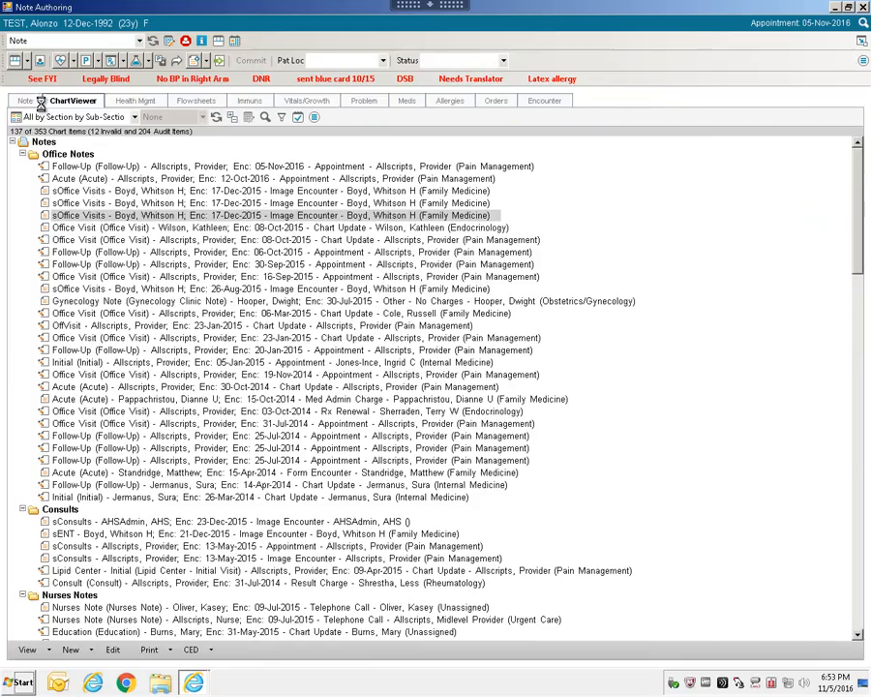
left_click(25, 100)
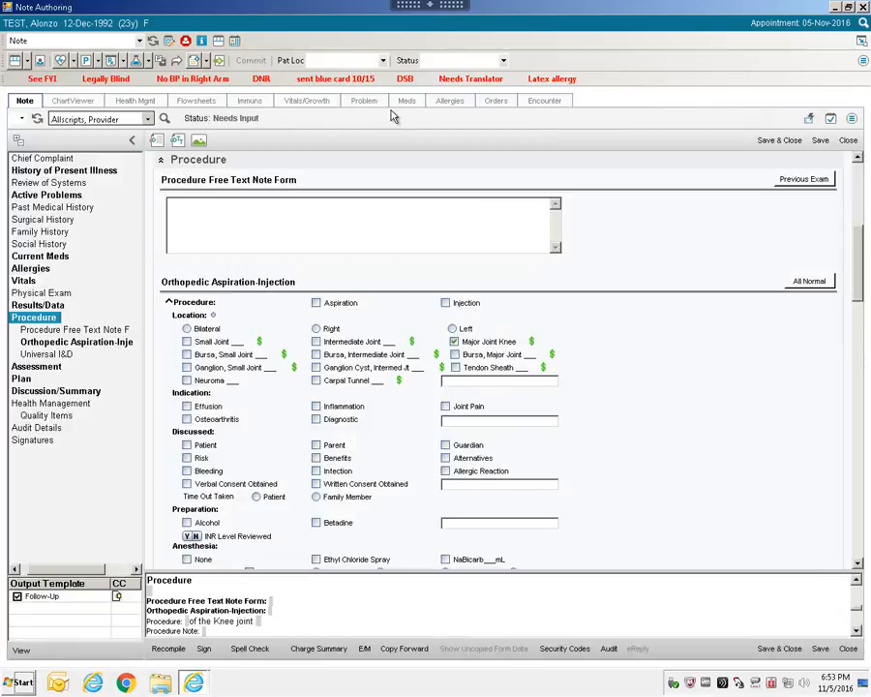
left_click(74, 103)
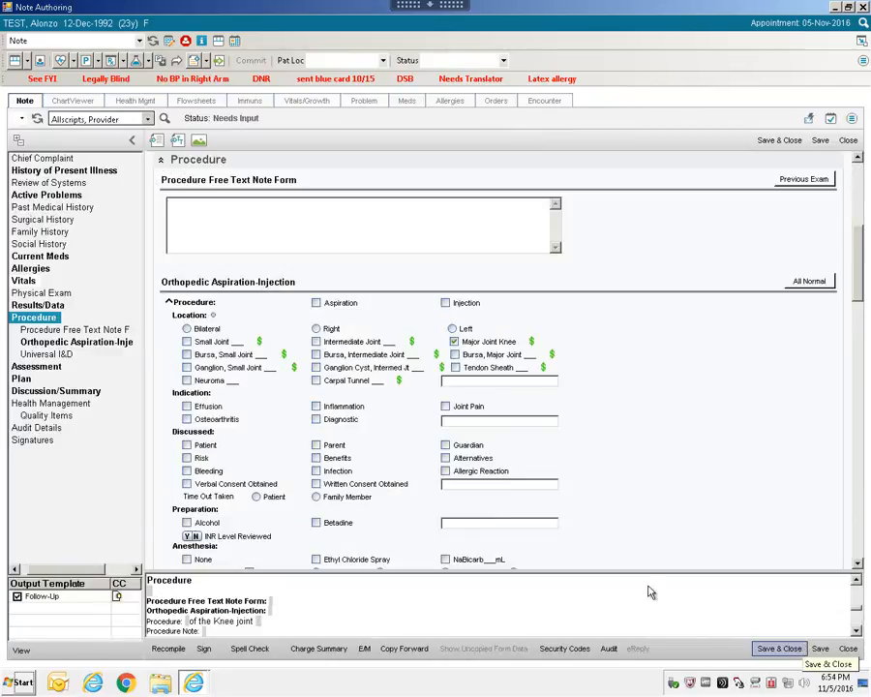
Collapse all sections of the note outline to their main headings and narrow the outline pane to widen the note.
left_click(18, 142)
left_click(18, 142)
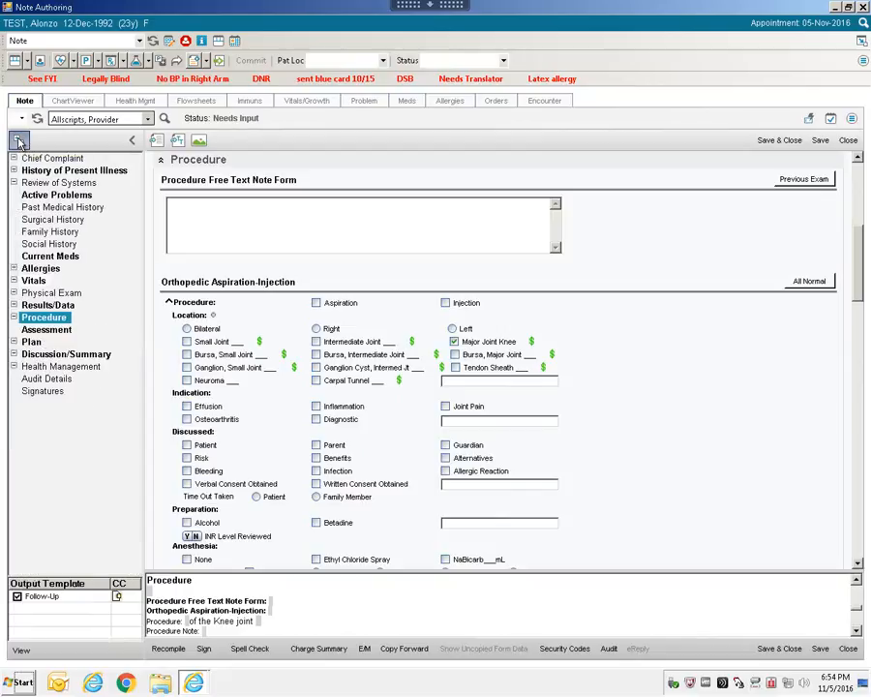
left_click(19, 143)
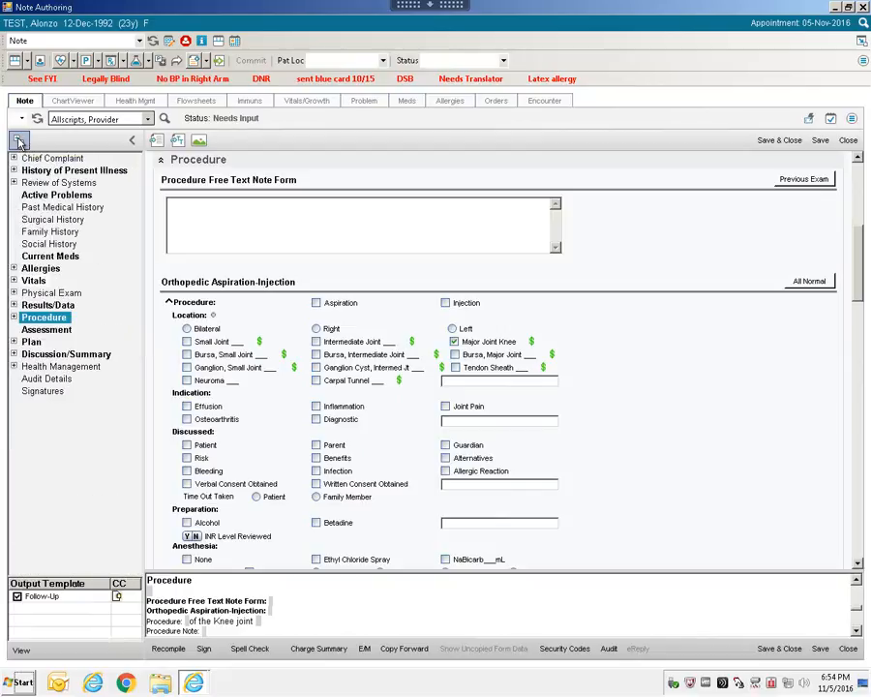
left_click(137, 143)
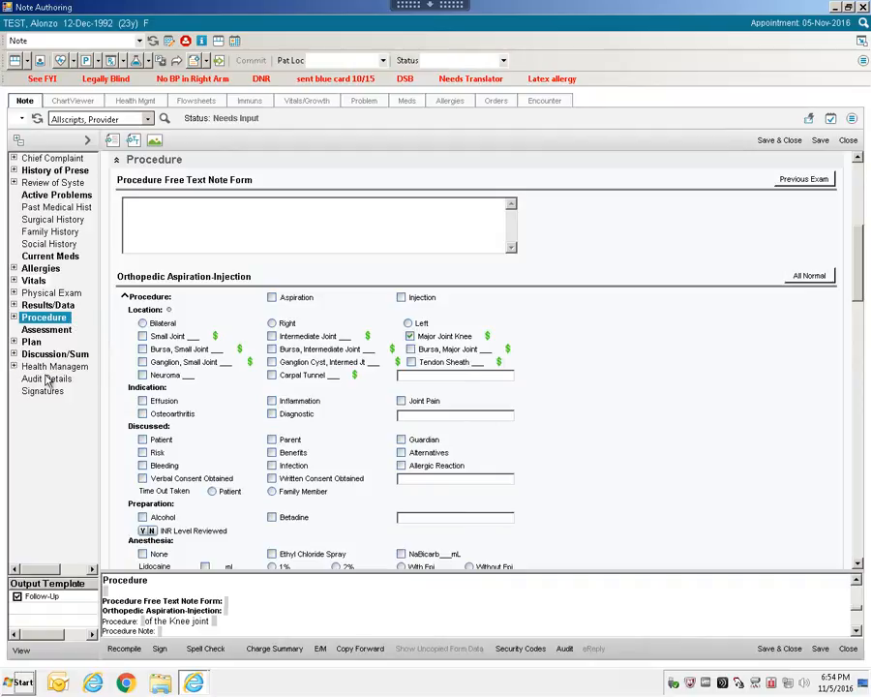
Review the Quality Items under Health Management and the visit's charge summary, and save and close both the summary and the note.
left_click(13, 366)
left_click(50, 378)
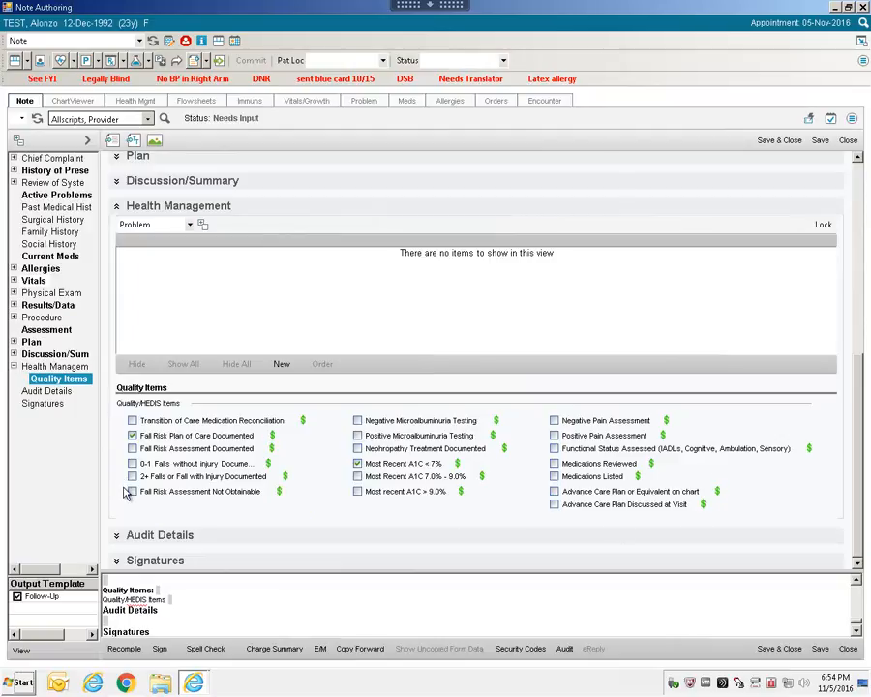
left_click(287, 655)
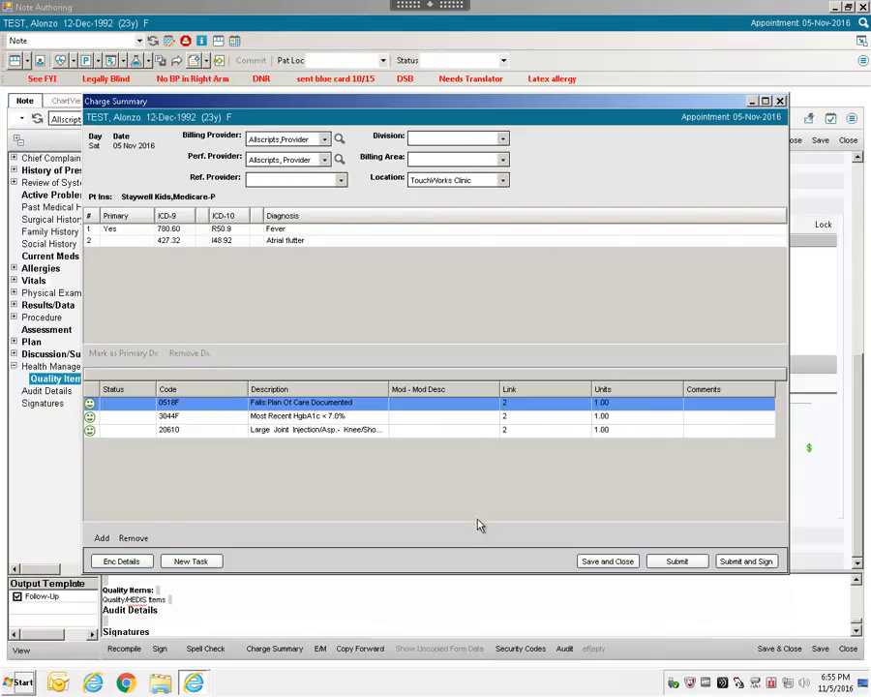
left_click(617, 565)
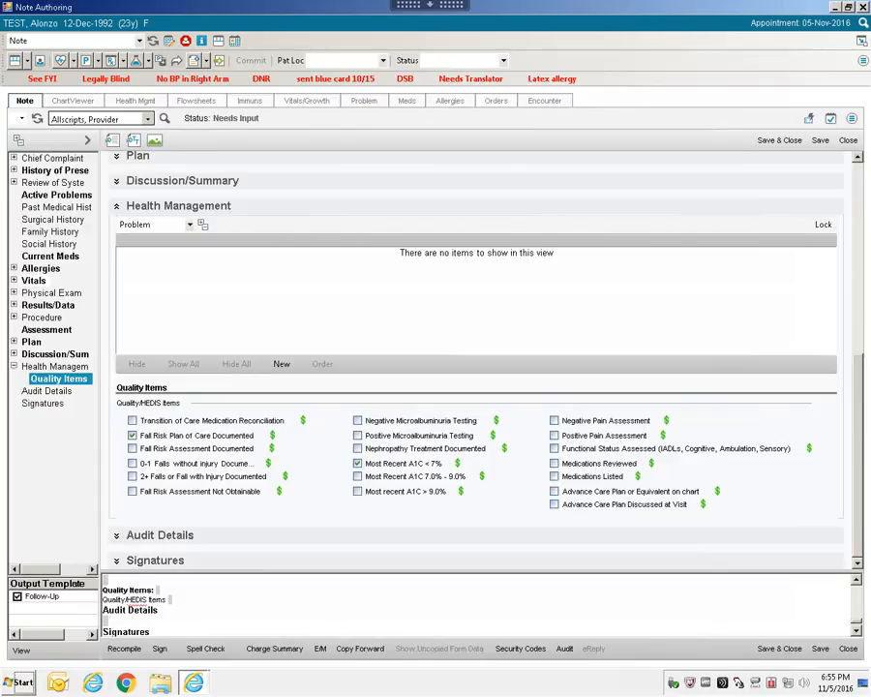
left_click(794, 657)
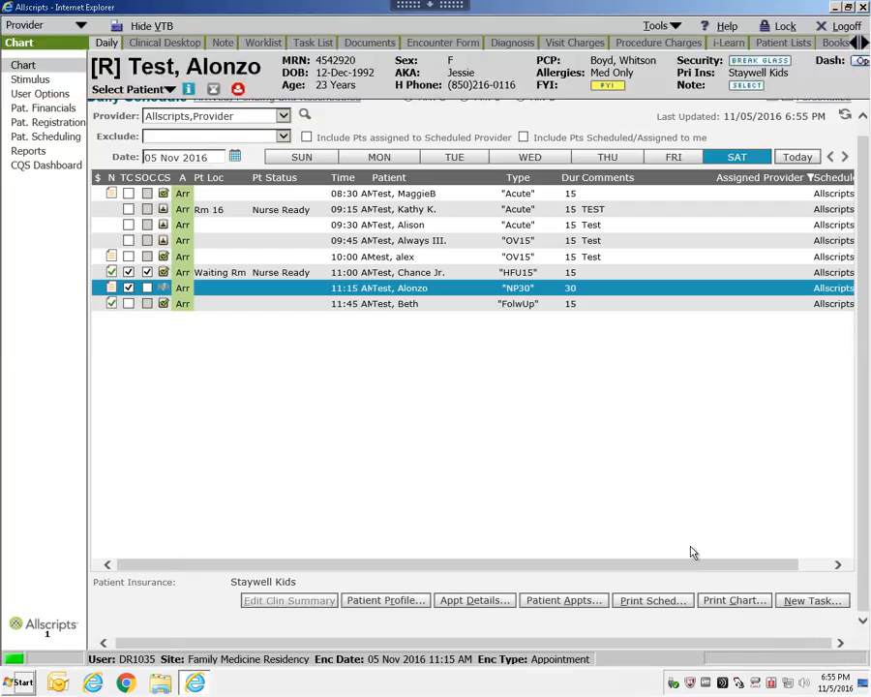
Open the i-Learn training site and list all videos for version 15.1.
left_click(728, 45)
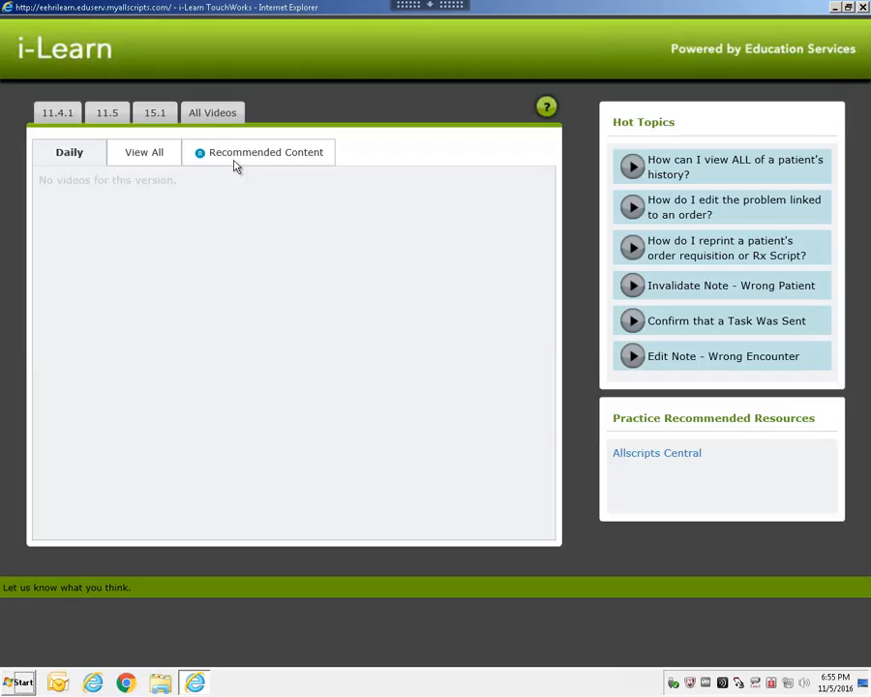
left_click(157, 115)
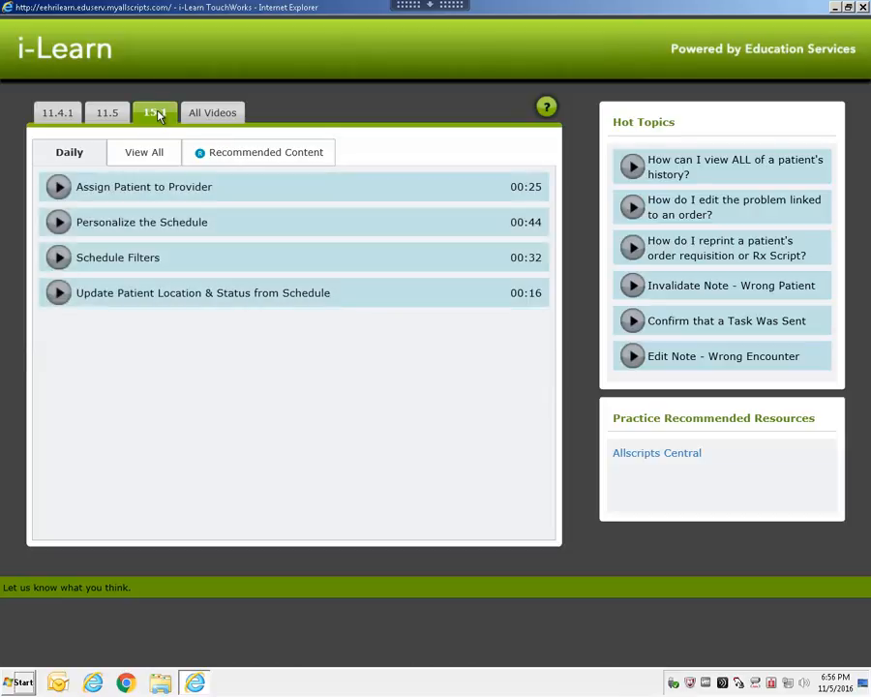
left_click(137, 160)
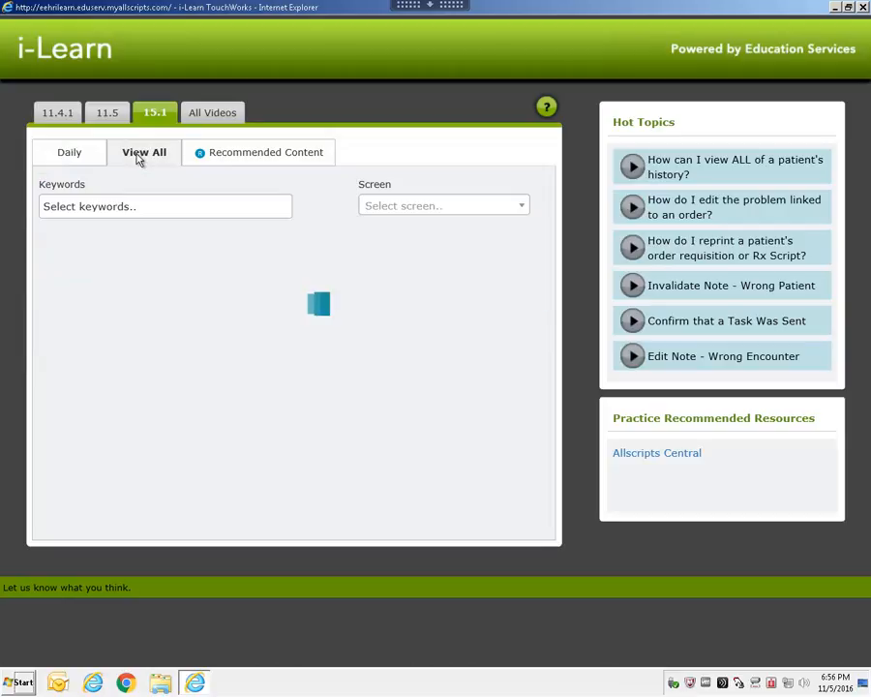
Examine the full list of version 15.1 training videos for topics on notes, charges and text macros.
scroll(180, 396, "down", 8)
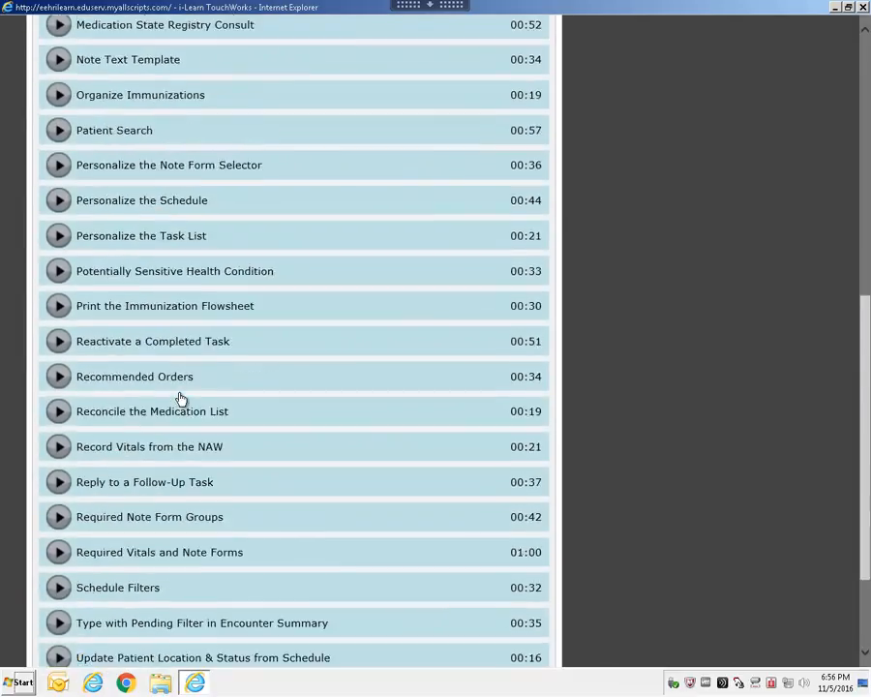
scroll(183, 396, "up", 7)
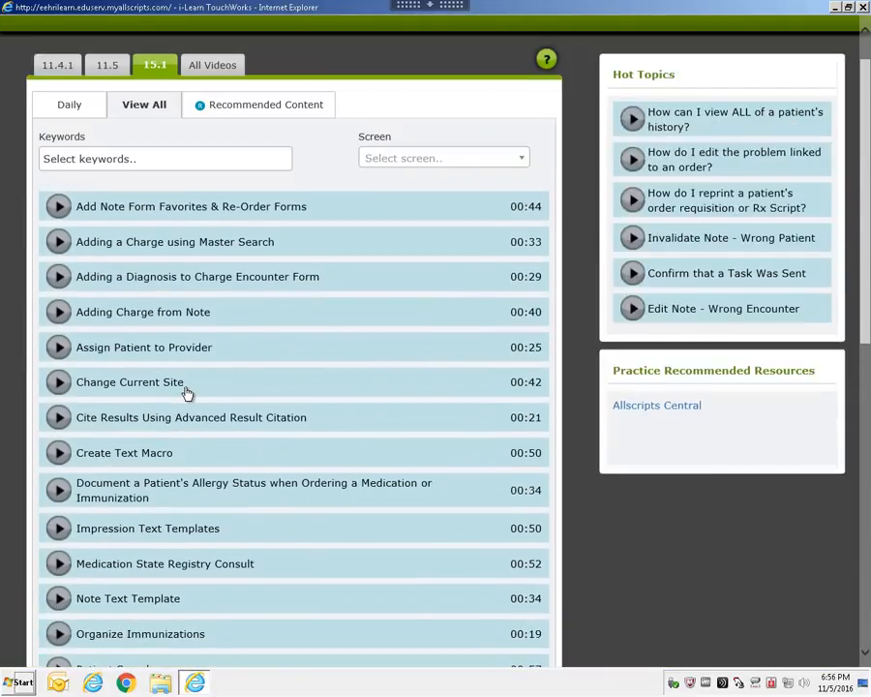
scroll(185, 394, "down", 2)
scroll(187, 394, "down", 6)
scroll(189, 386, "up", 8)
scroll(189, 341, "down", 2)
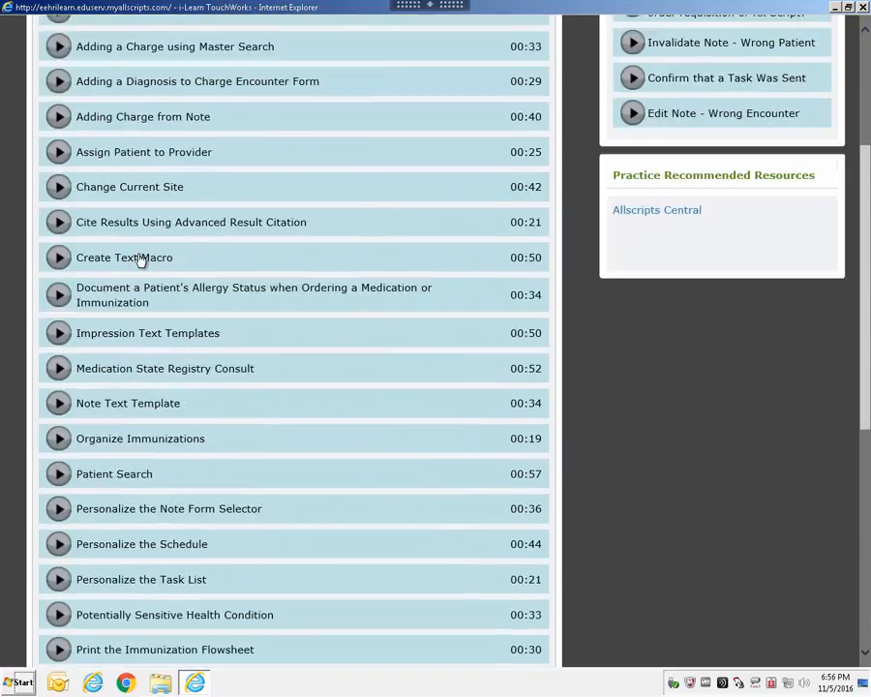
scroll(194, 386, "down", 3)
scroll(194, 385, "down", 1)
scroll(193, 385, "down", 1)
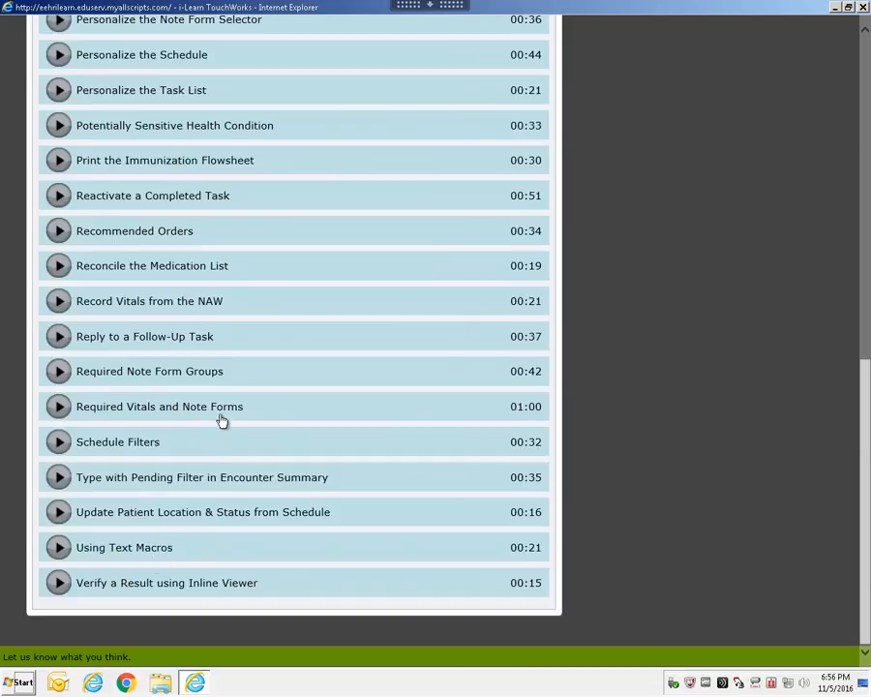
scroll(221, 420, "up", 4)
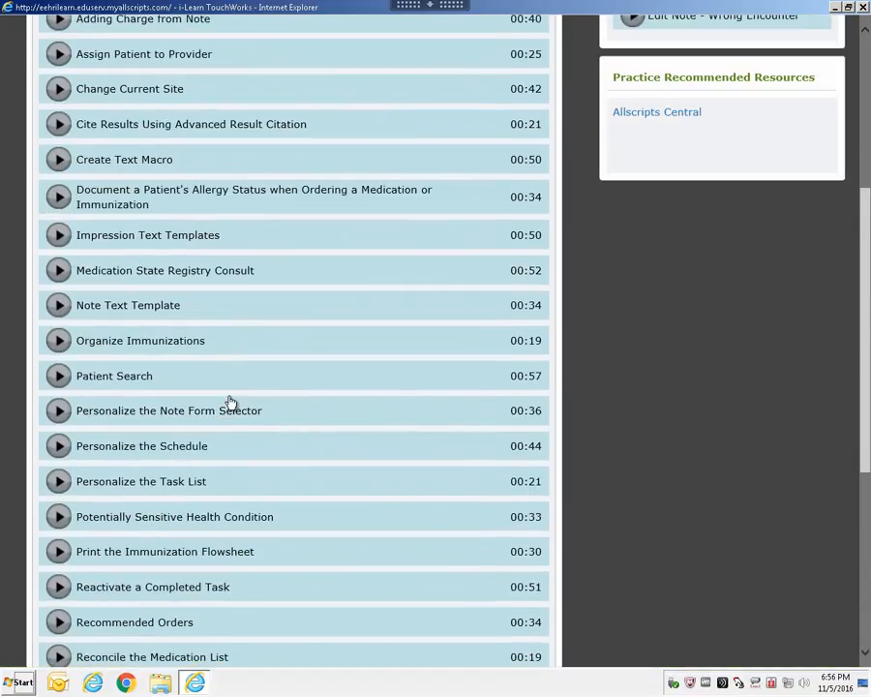
scroll(231, 403, "up", 4)
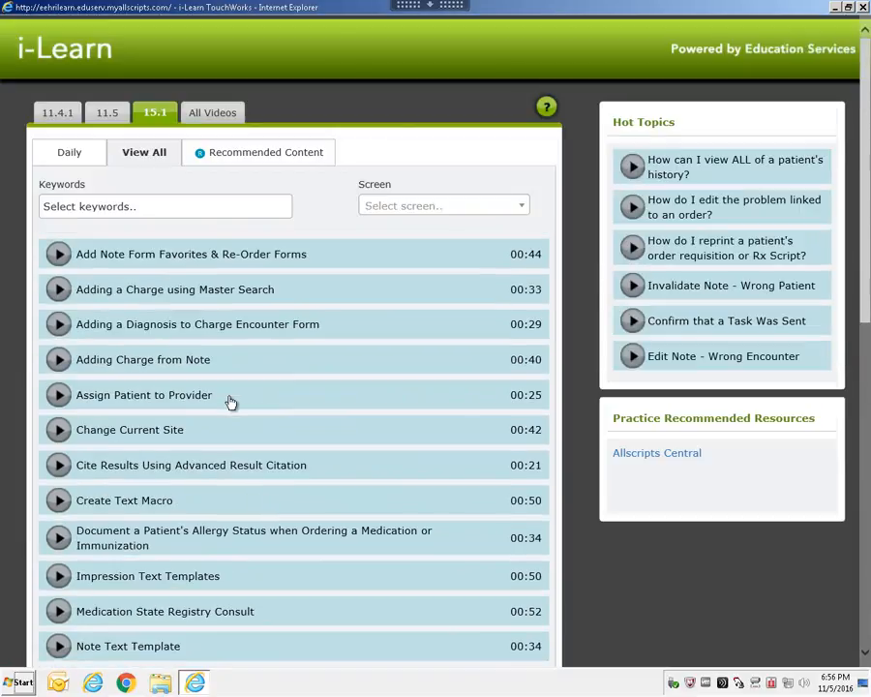